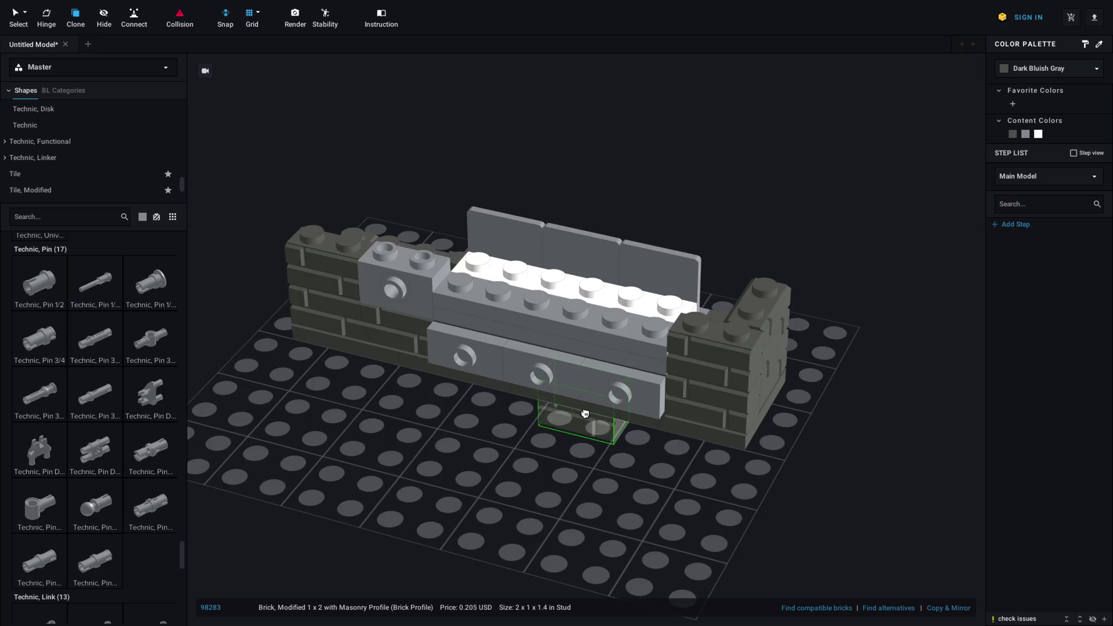
{"action": "right_click_drag", "start_coordinate": [584, 415], "coordinate": [635, 418]}
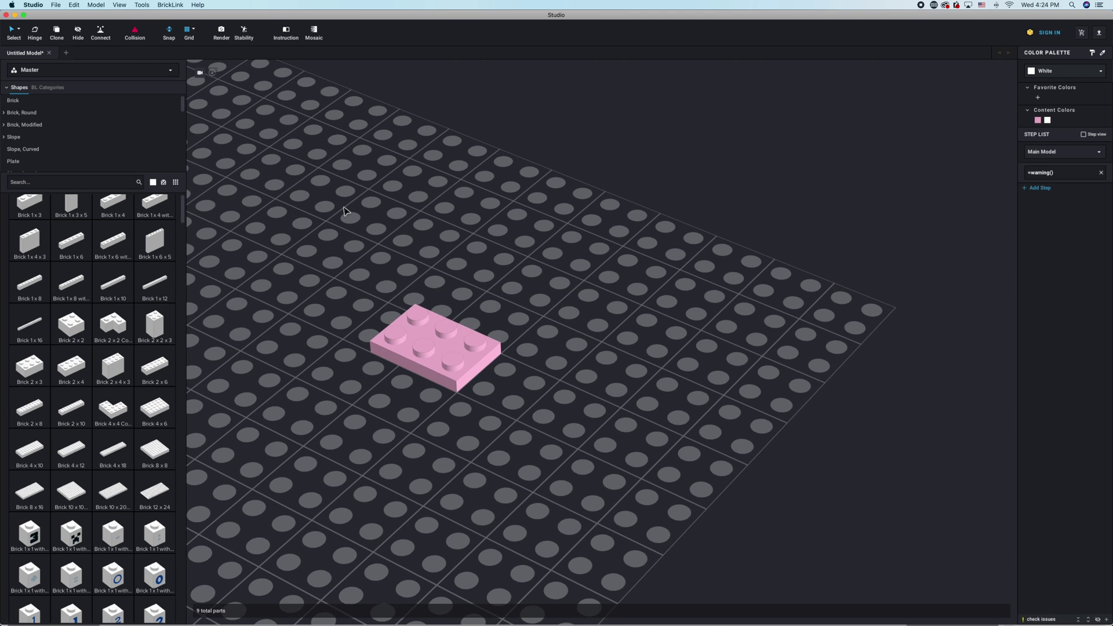
Place a Brick 2 x 2 x 3 behind the pink piece, recolor it Bright Pink and clear the selection.
{"action": "middle_click_drag", "start_coordinate": [344, 211], "coordinate": [371, 205]}
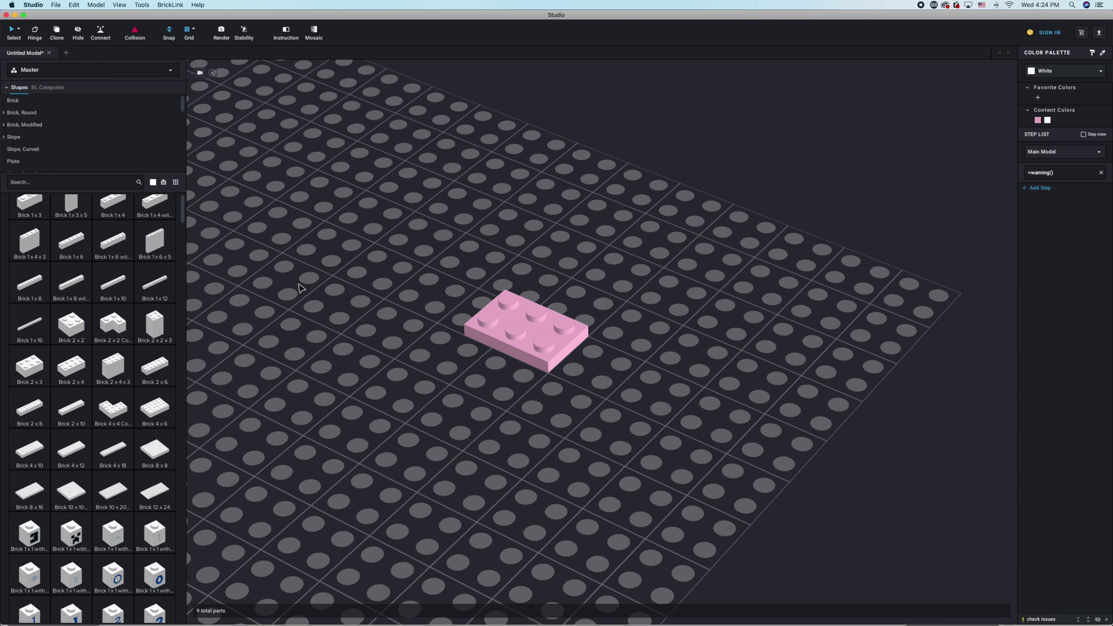
{"action": "scroll", "coordinate": [238, 313], "scroll_direction": "down", "scroll_amount": 1}
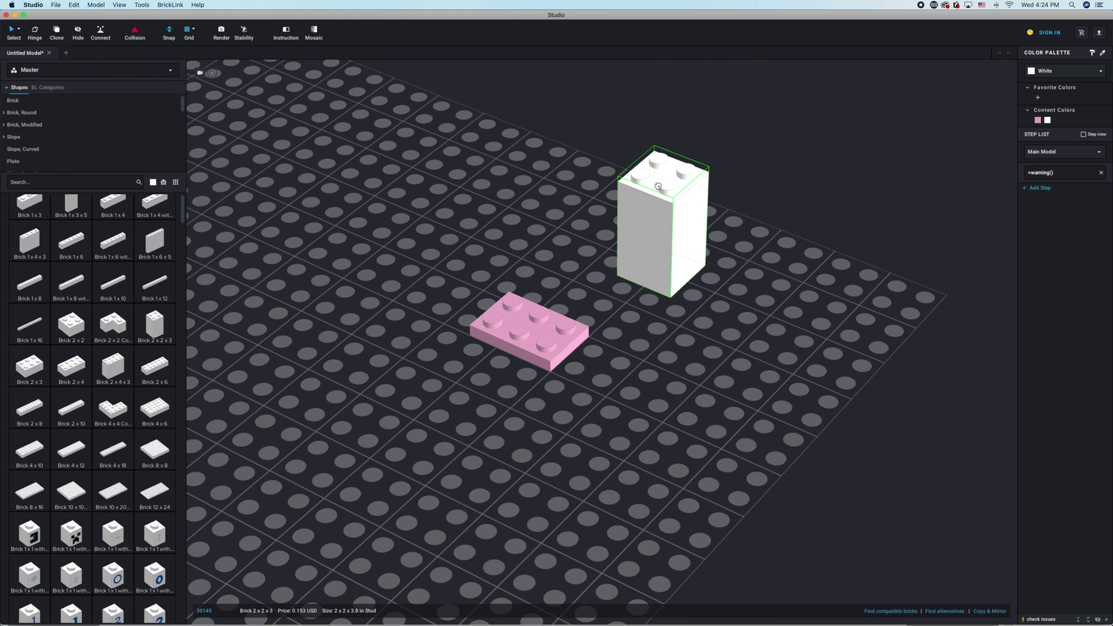
{"action": "left_click", "coordinate": [637, 184]}
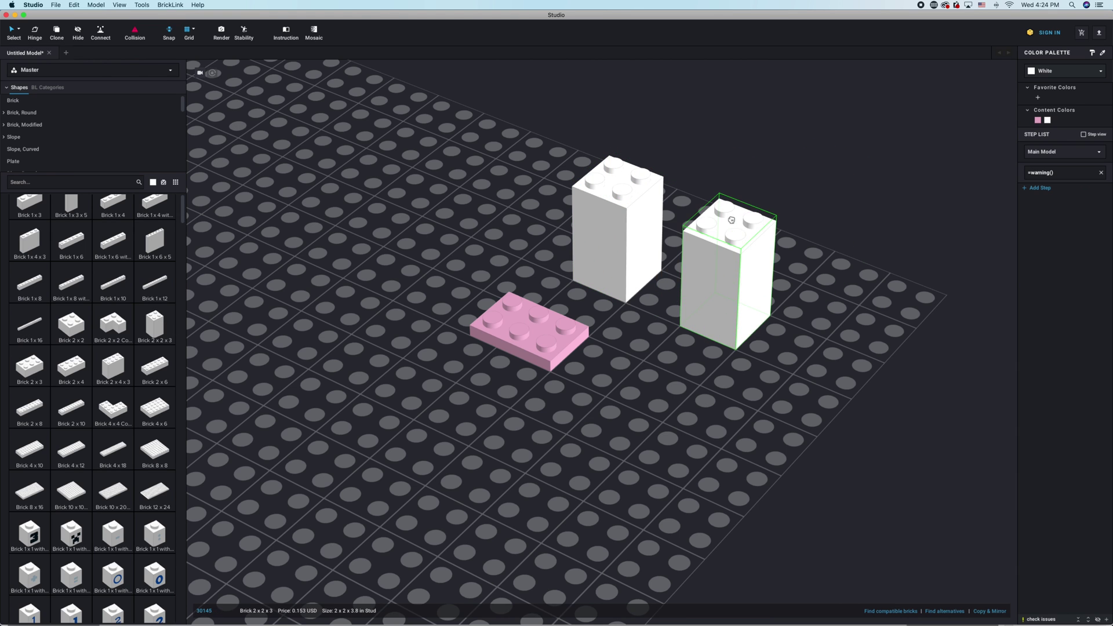
{"action": "key", "text": "Escape"}
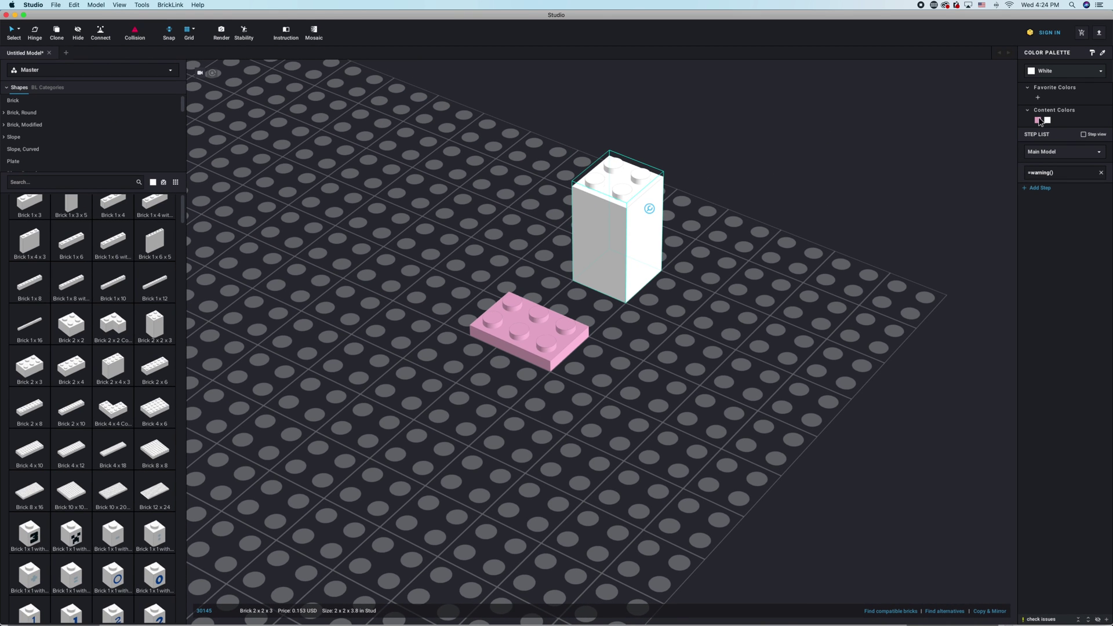
{"action": "left_click", "coordinate": [1038, 120]}
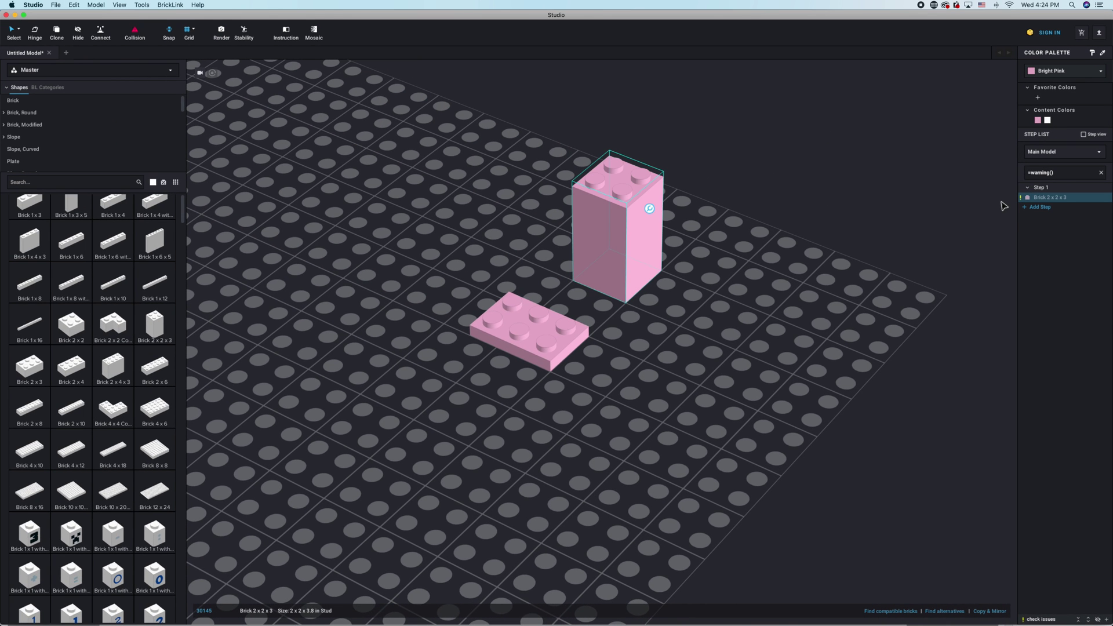
{"action": "left_click", "coordinate": [822, 283]}
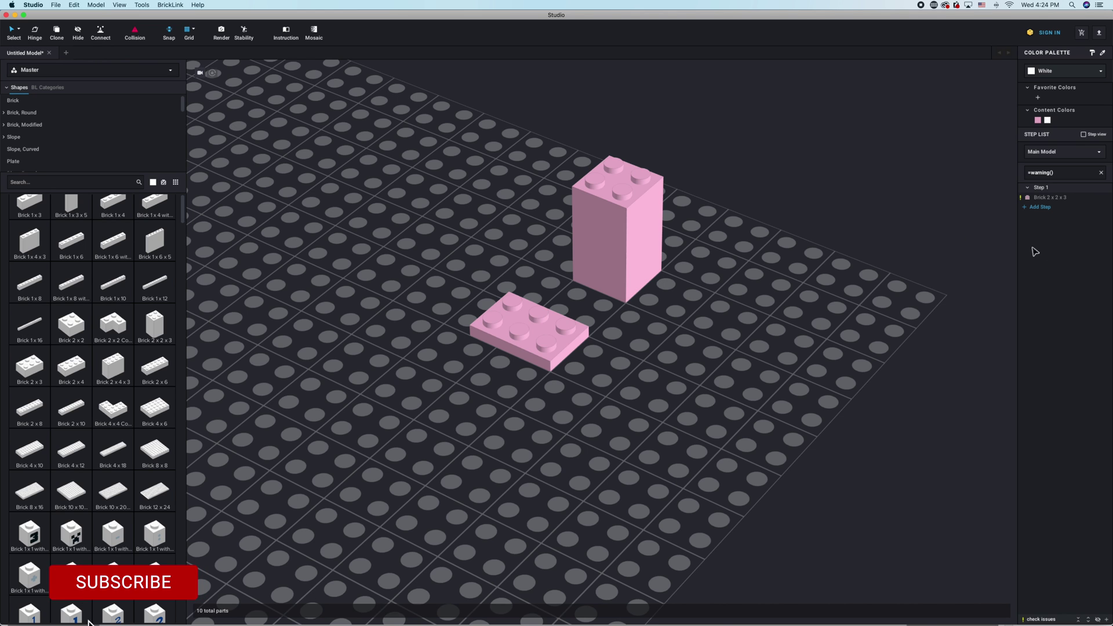
Select the flagged Brick 2 x 2 x 3 in the step list and check its available colors.
{"action": "left_click", "coordinate": [1065, 197]}
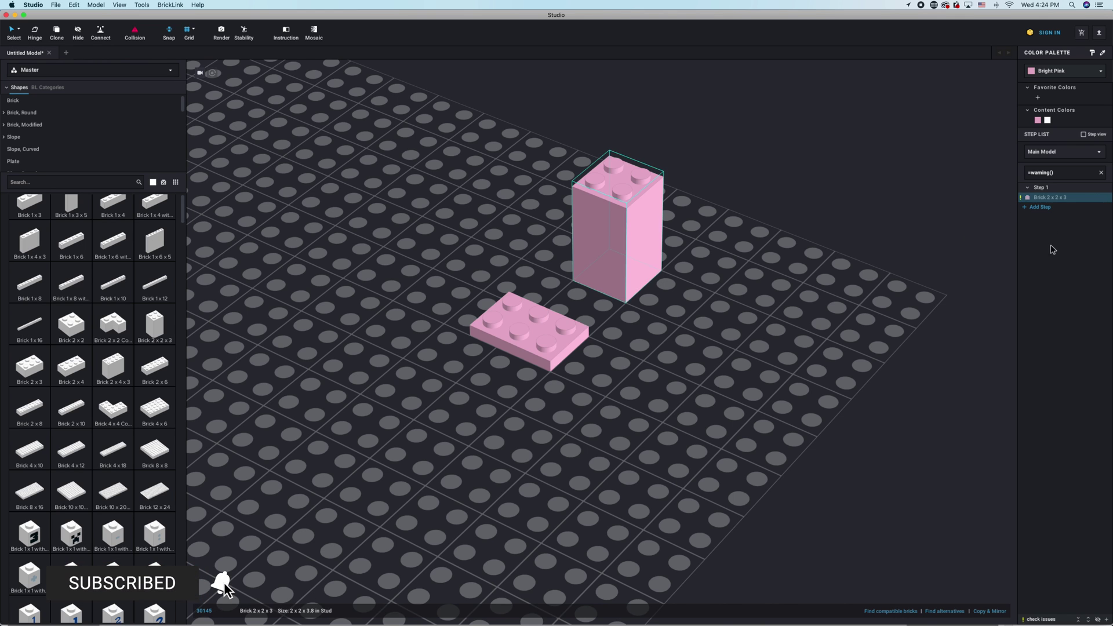
{"action": "mouse_move", "coordinate": [1104, 199]}
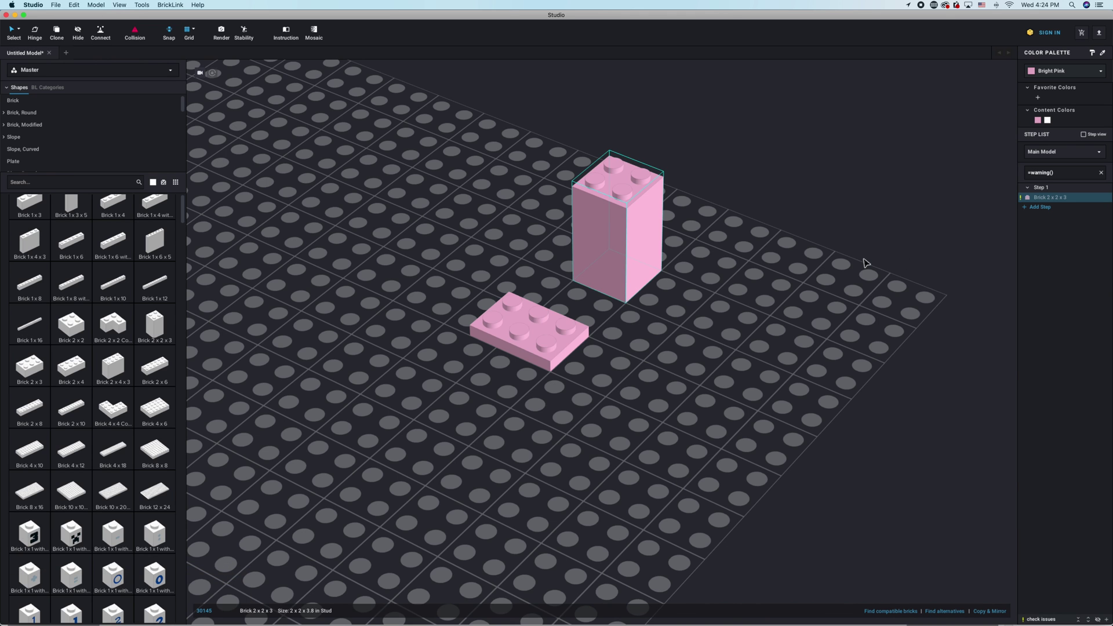
{"action": "left_click", "coordinate": [1051, 71]}
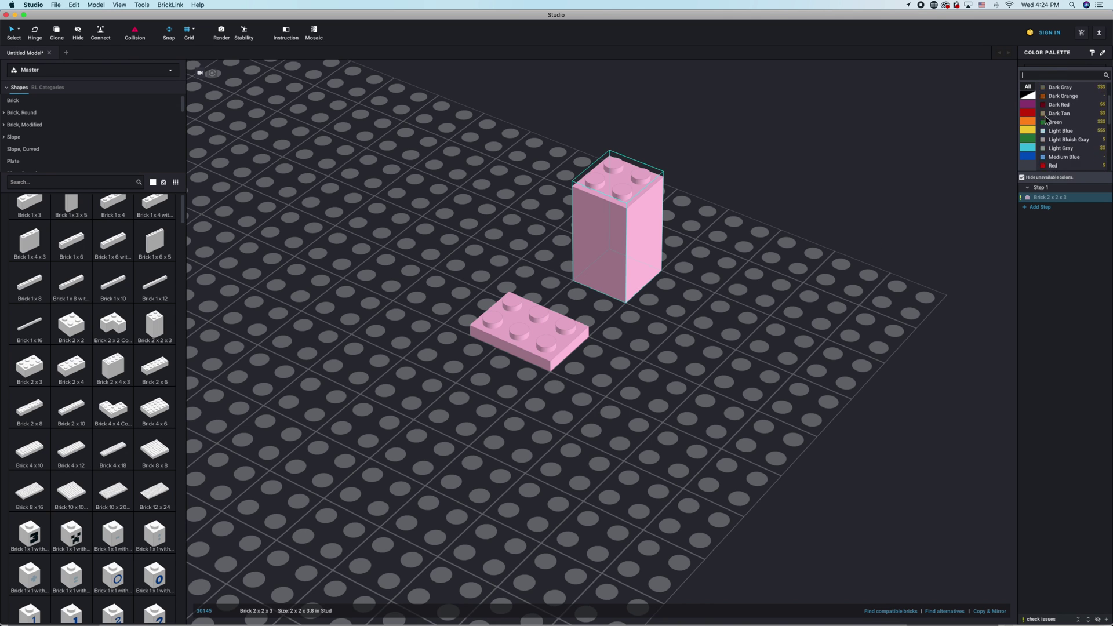
{"action": "left_click", "coordinate": [702, 288]}
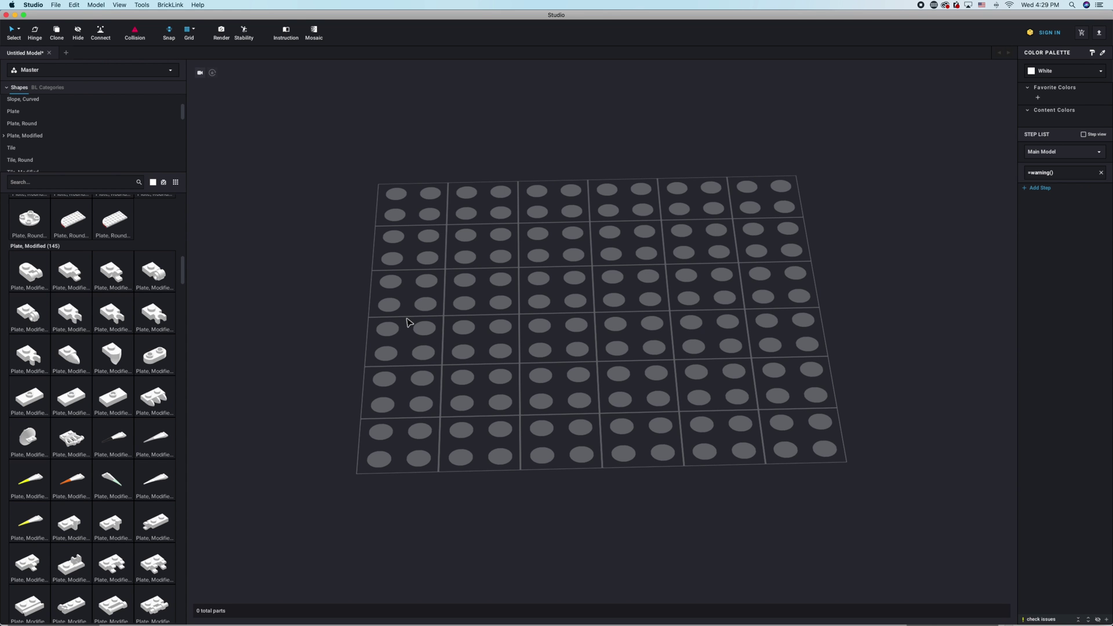
Place the three variants of the 1 x 2 single-stud jumper plate in a spaced row on the empty grid.
{"action": "right_click_drag", "start_coordinate": [407, 319], "coordinate": [411, 320]}
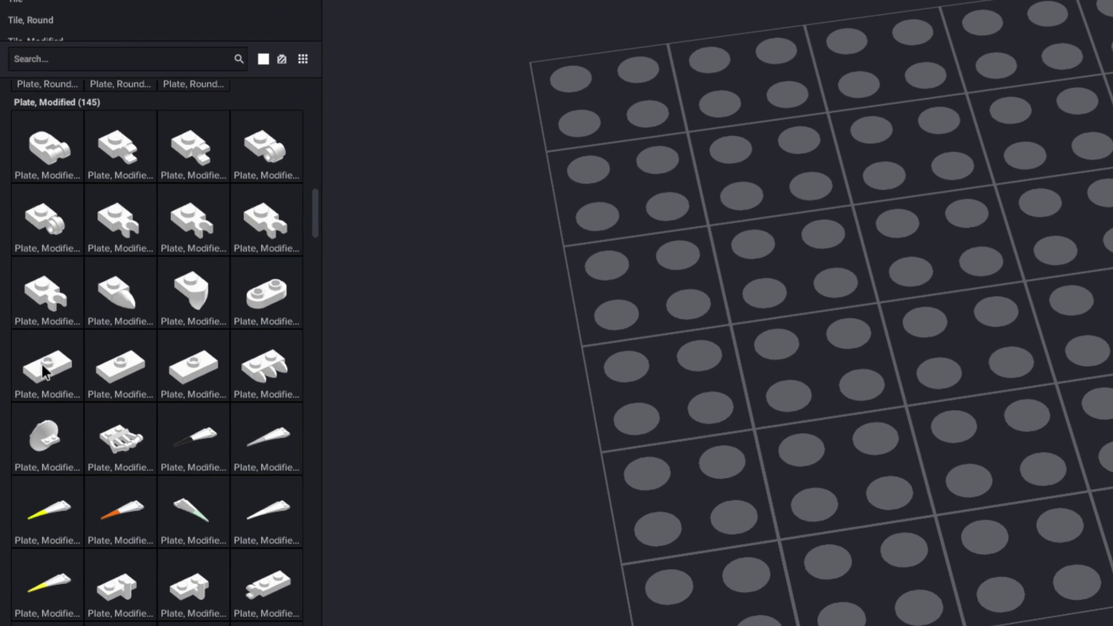
{"action": "left_click", "coordinate": [44, 365]}
{"action": "left_click", "coordinate": [662, 269]}
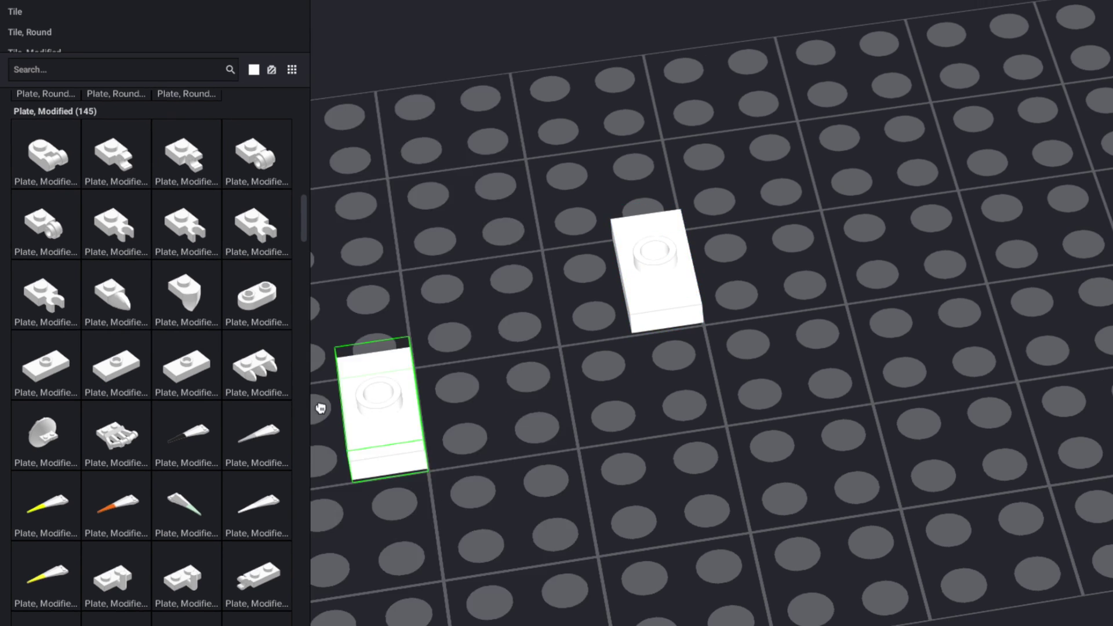
{"action": "left_click", "coordinate": [120, 365]}
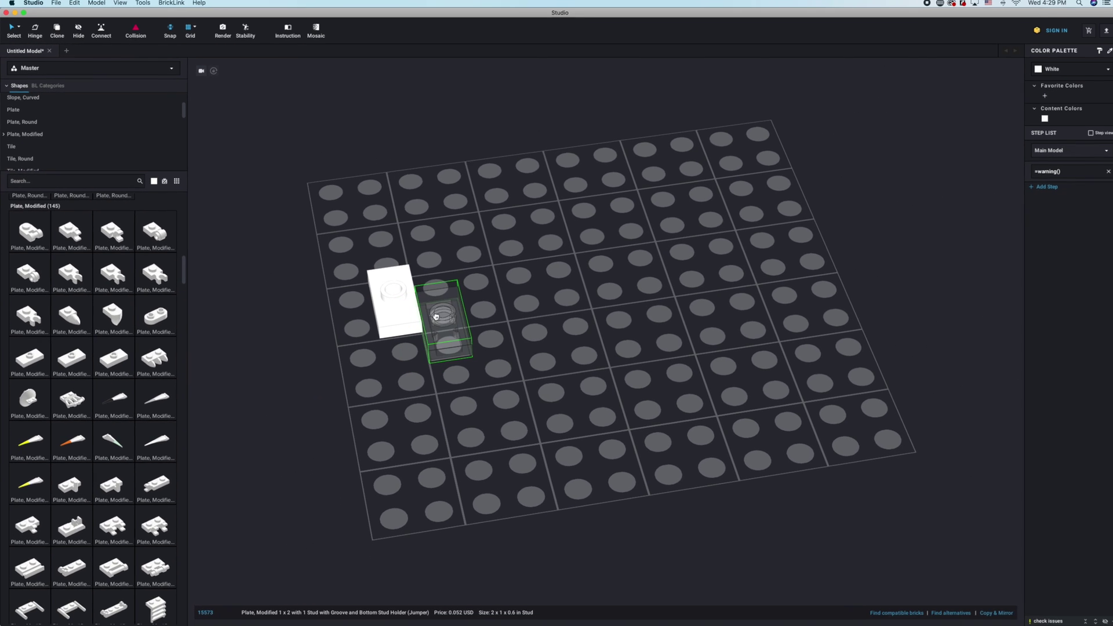
{"action": "left_click", "coordinate": [475, 281]}
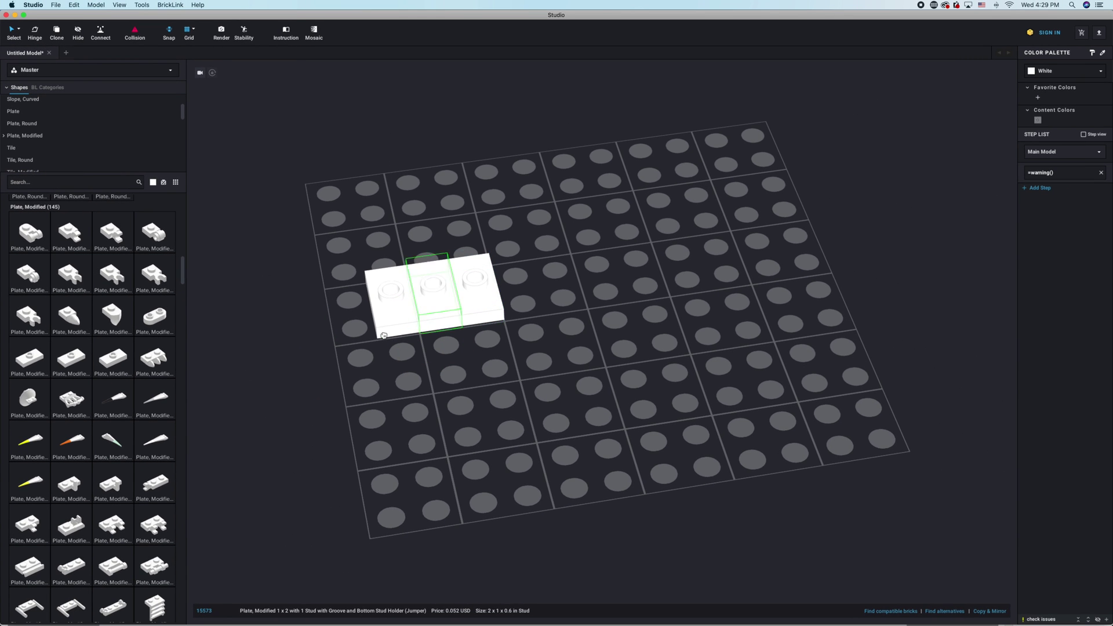
{"action": "left_click", "coordinate": [114, 362]}
{"action": "left_click", "coordinate": [558, 266]}
{"action": "key", "text": "Escape"}
Compare the part names and prices of the three placed jumper plates and check the third library variant's options.
{"action": "right_click_drag", "start_coordinate": [477, 358], "coordinate": [506, 351]}
{"action": "left_click", "coordinate": [411, 352]}
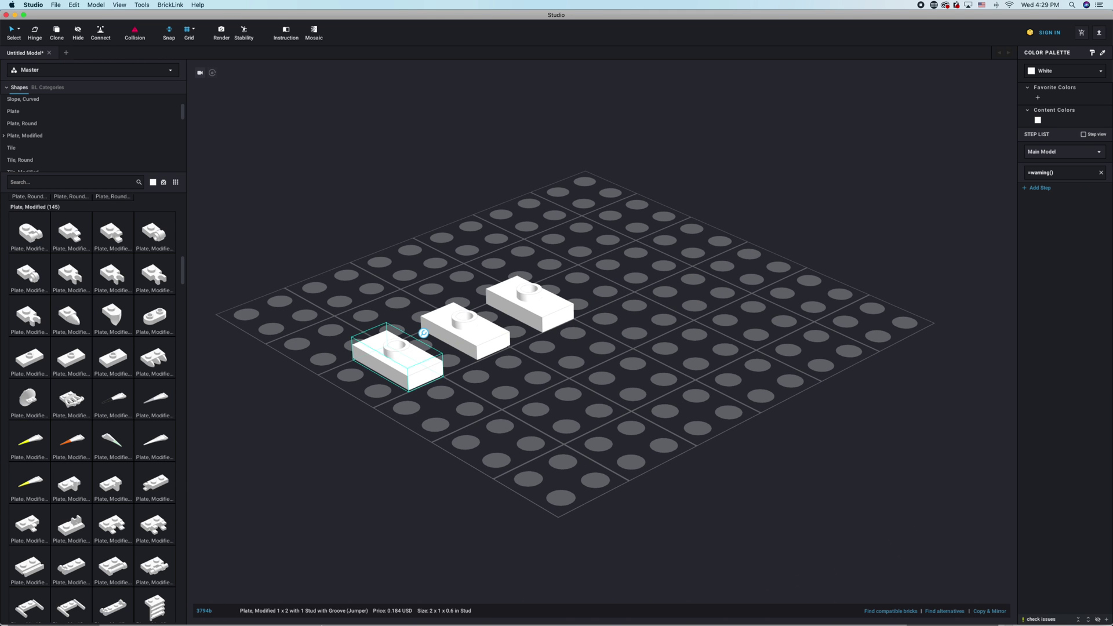
{"action": "left_click", "coordinate": [473, 339]}
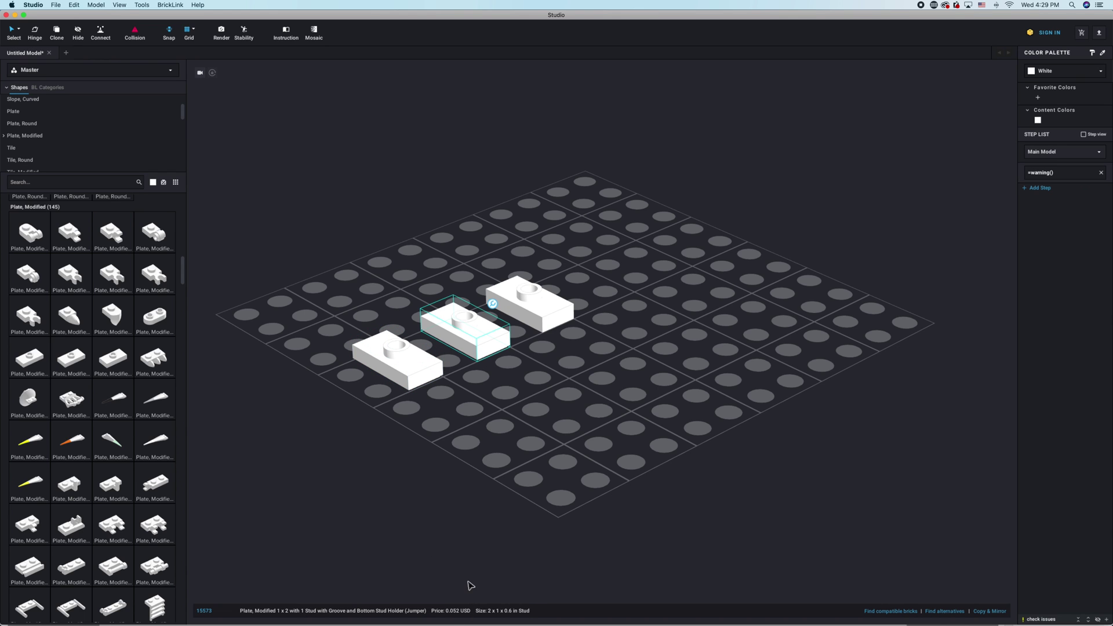
{"action": "left_click", "coordinate": [542, 309]}
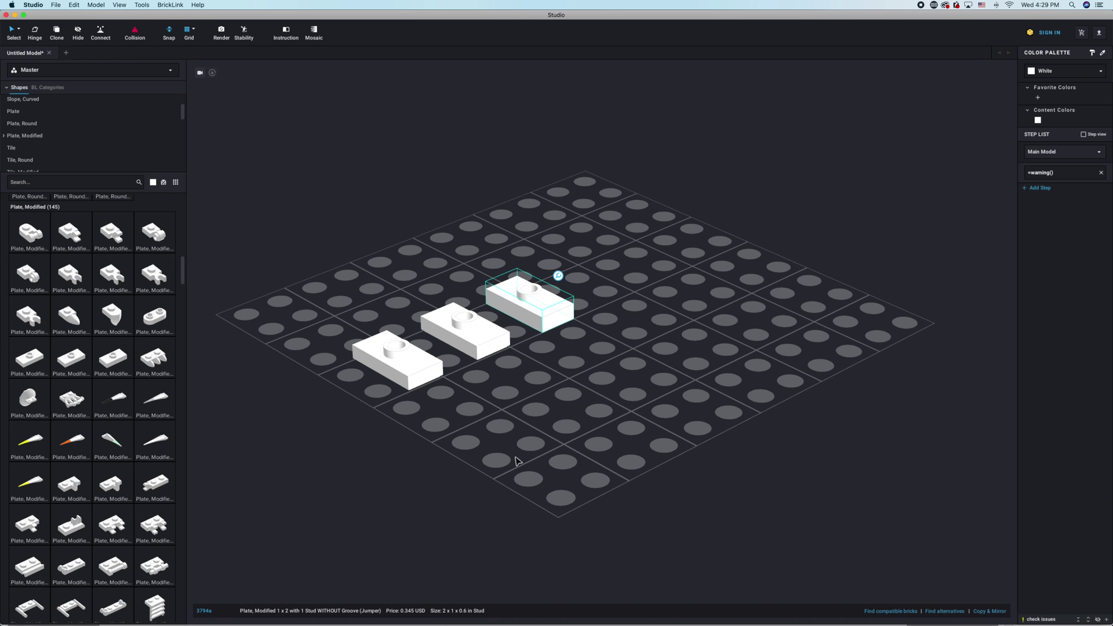
{"action": "right_click_drag", "start_coordinate": [515, 458], "coordinate": [502, 458]}
{"action": "right_click_drag", "start_coordinate": [582, 334], "coordinate": [521, 261]}
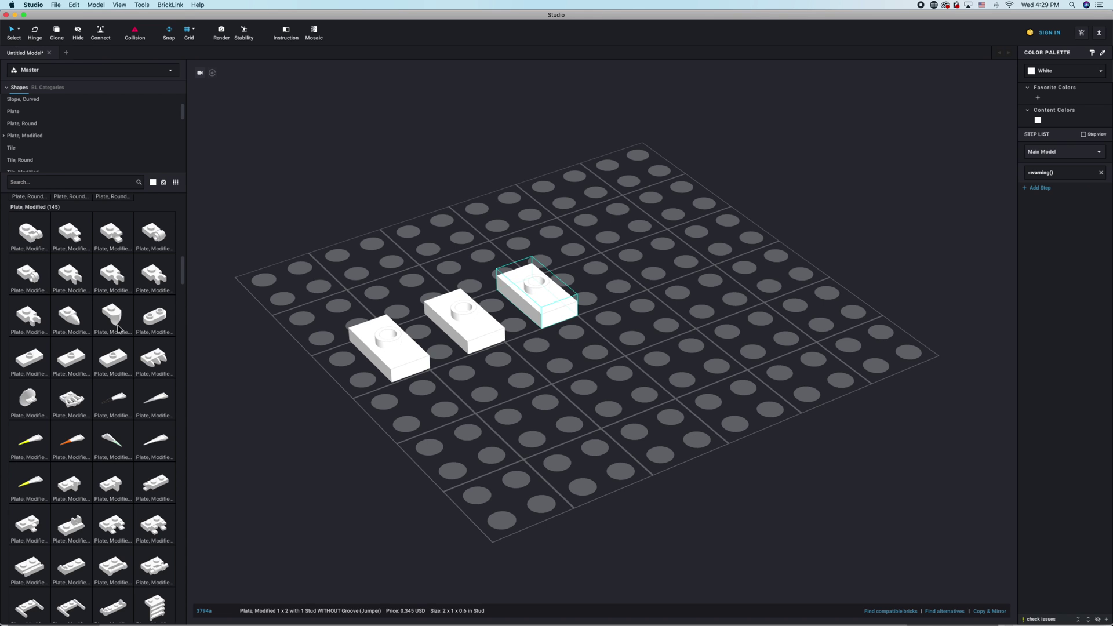
{"action": "right_click", "coordinate": [112, 351]}
{"action": "left_click", "coordinate": [213, 363]}
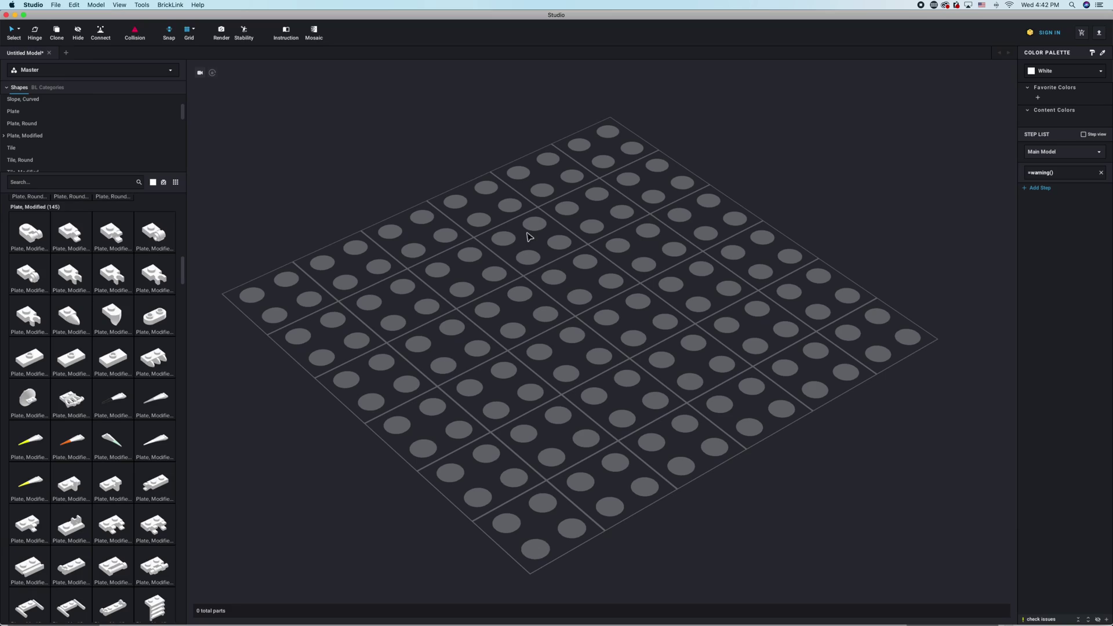
Examine the color list with no part selected.
{"action": "scroll", "coordinate": [530, 233], "scroll_direction": "down", "scroll_amount": 2}
{"action": "right_click_drag", "start_coordinate": [521, 245], "coordinate": [964, 197]}
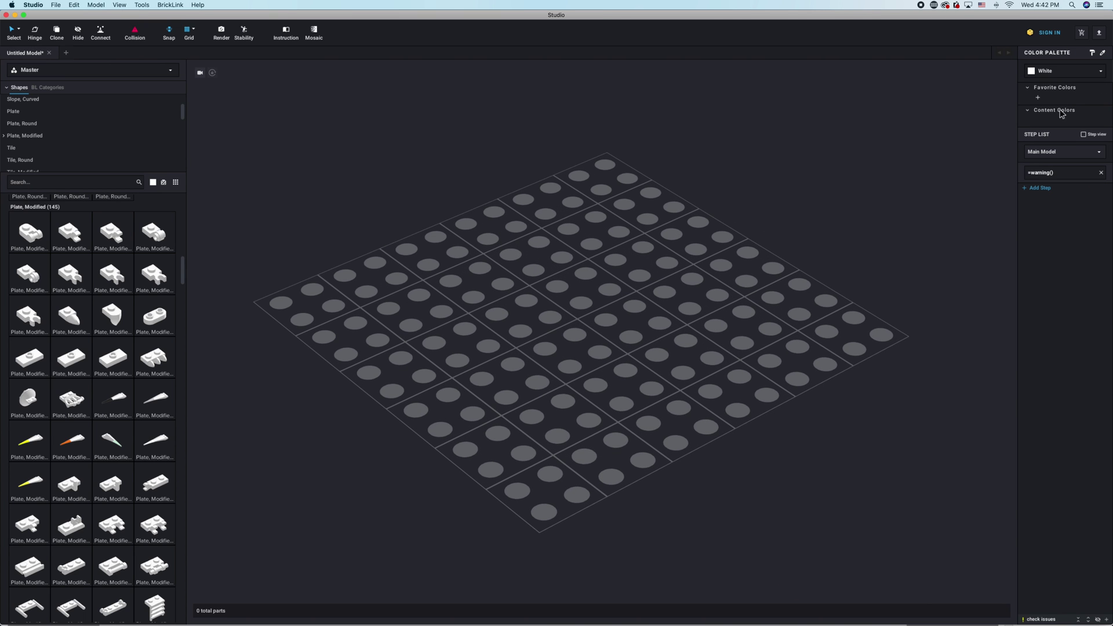
{"action": "left_click", "coordinate": [1098, 72]}
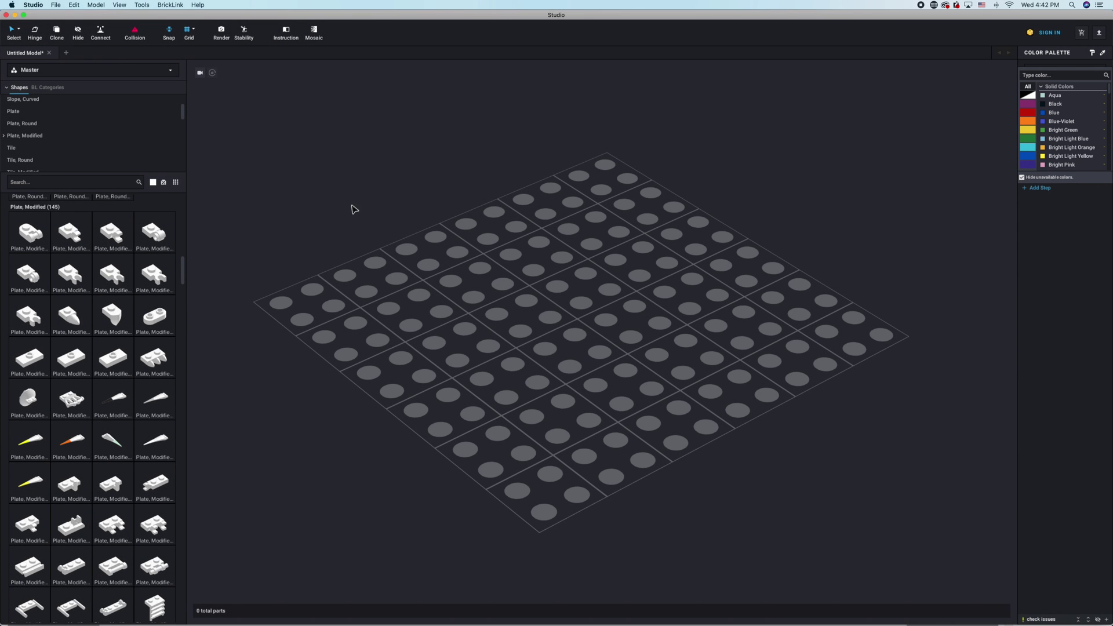
Place the first modified plate near the grid's center, select it and open its list of available colors.
{"action": "left_click", "coordinate": [36, 233]}
{"action": "left_click", "coordinate": [581, 290]}
{"action": "key", "text": "Escape"}
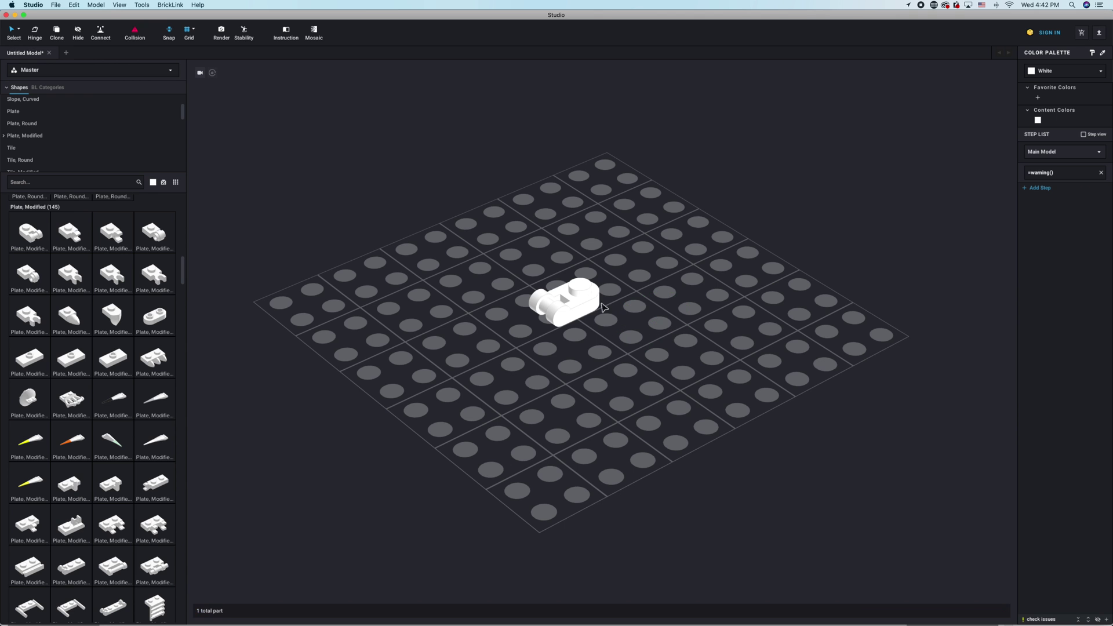
{"action": "left_click", "coordinate": [602, 307]}
{"action": "left_click", "coordinate": [1096, 72]}
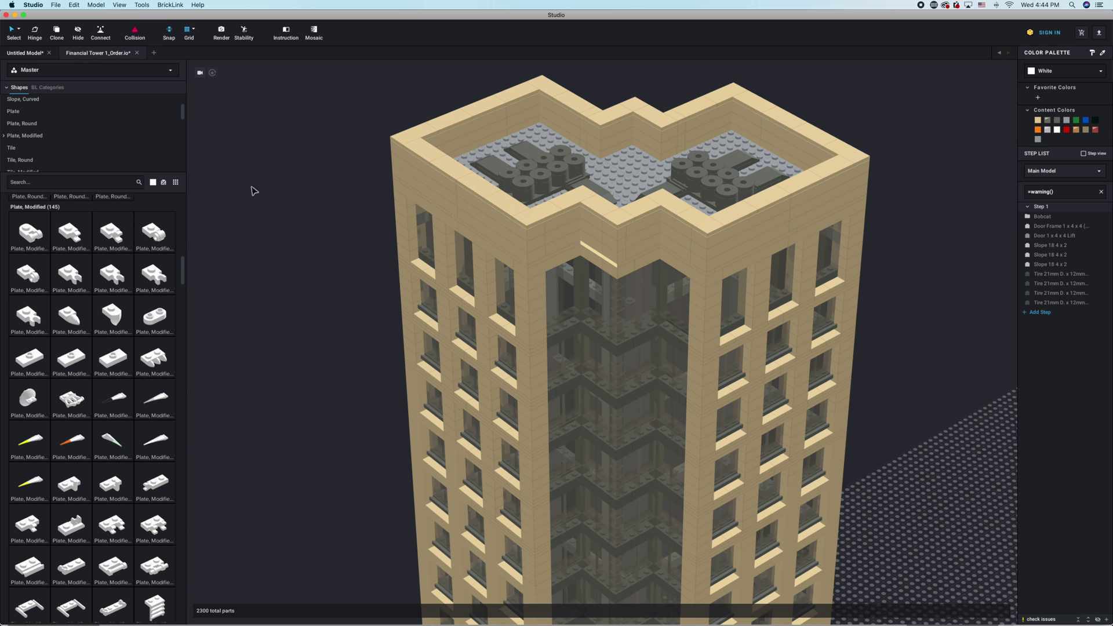
Select all tan parts of the tower with By Color, recolor them White and clear the selection.
{"action": "left_click", "coordinate": [19, 32]}
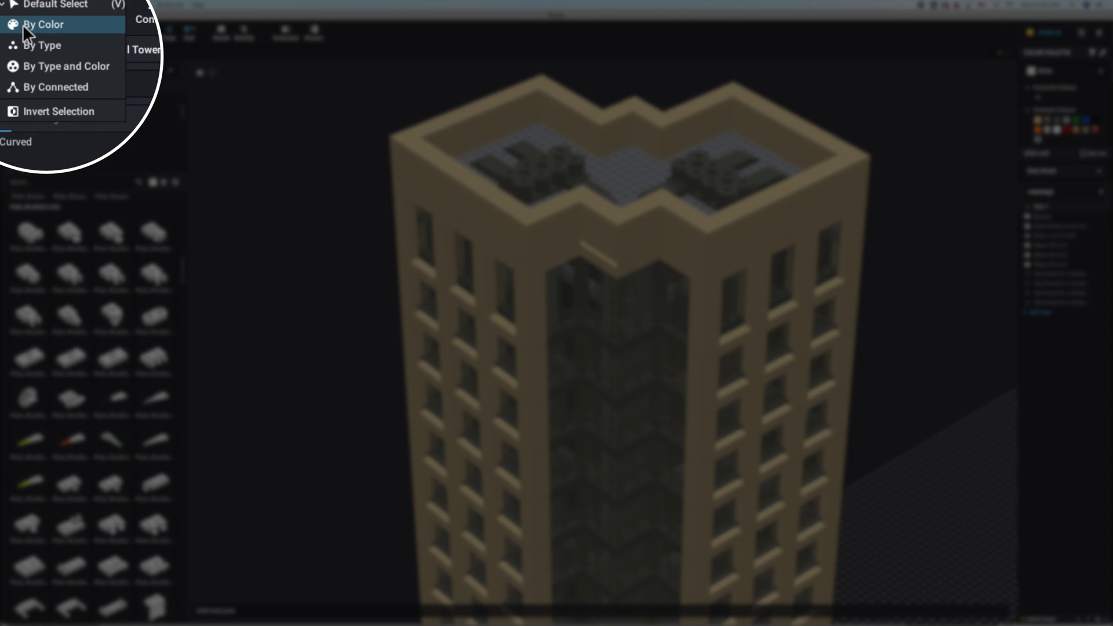
{"action": "left_click", "coordinate": [23, 25]}
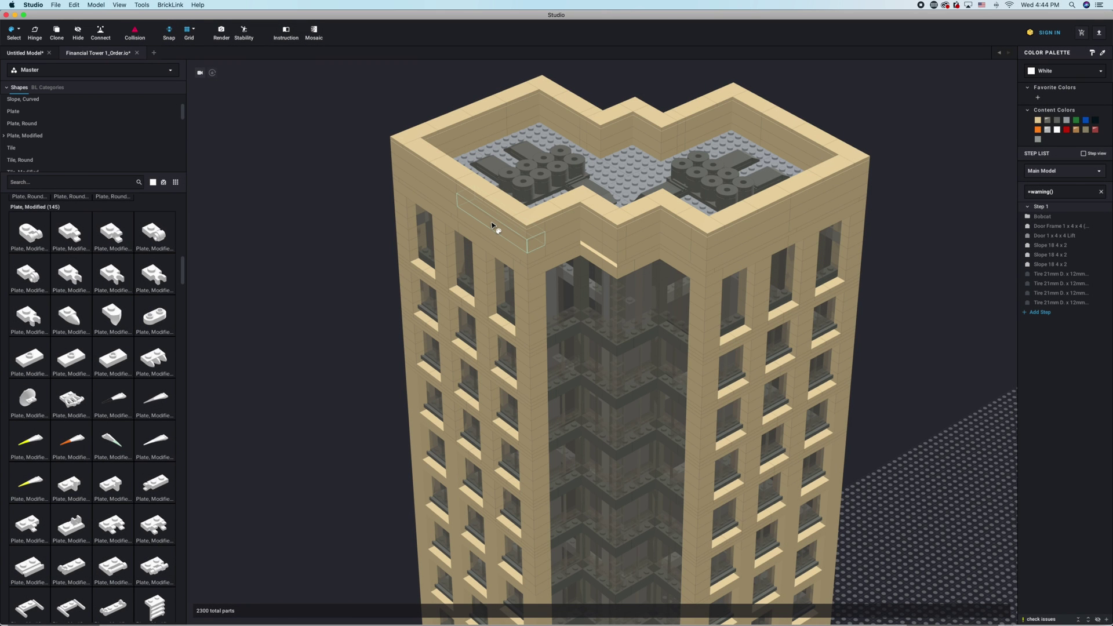
{"action": "left_click", "coordinate": [492, 226]}
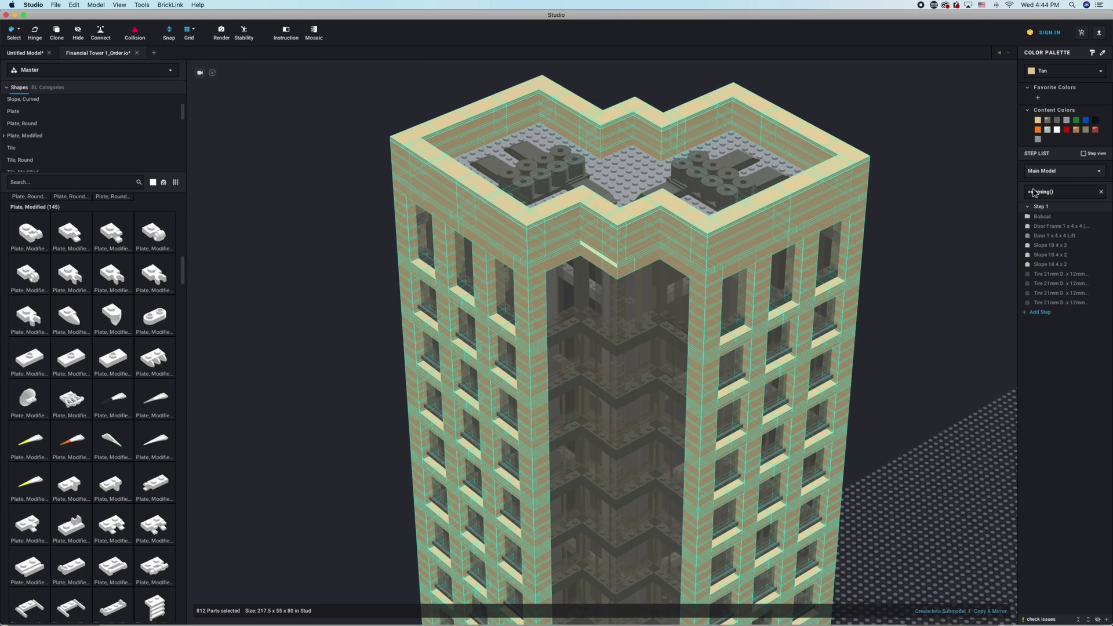
{"action": "left_click", "coordinate": [1057, 129]}
{"action": "left_click", "coordinate": [901, 135]}
Try to box-select the parts around the right half of the tower's roof.
{"action": "scroll", "coordinate": [886, 148], "scroll_direction": "down", "scroll_amount": 5}
{"action": "mouse_move", "coordinate": [824, 206]}
{"action": "right_mouse_down"}
{"action": "mouse_move", "coordinate": [1013, 290]}
{"action": "mouse_move", "coordinate": [822, 204]}
{"action": "right_mouse_up"}
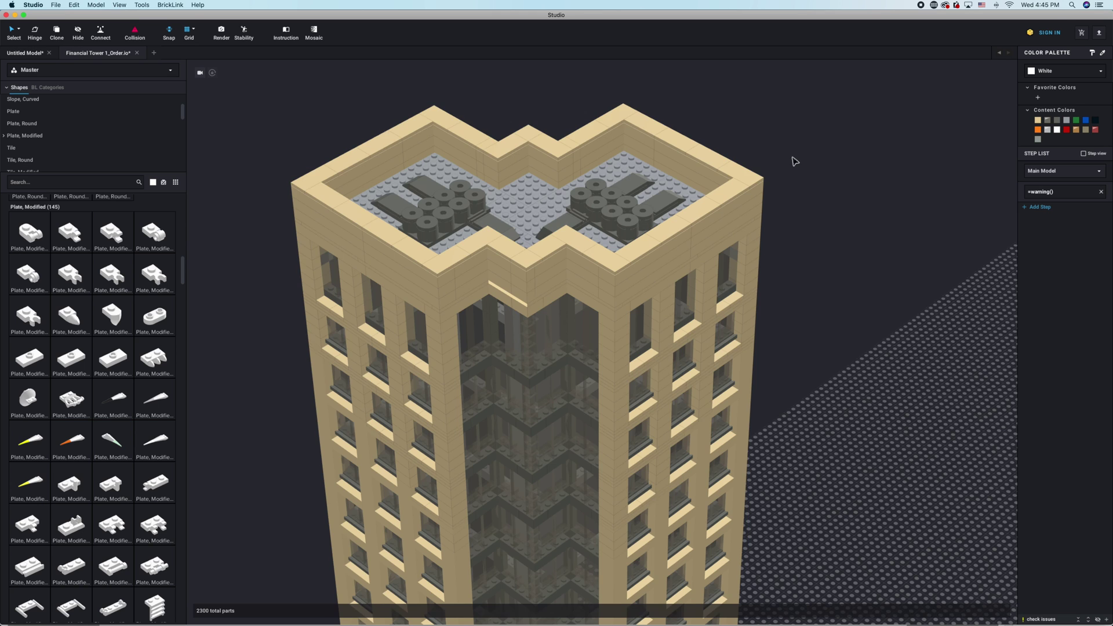
{"action": "middle_click_drag", "start_coordinate": [793, 157], "coordinate": [803, 172]}
{"action": "scroll", "coordinate": [804, 173], "scroll_direction": "down", "scroll_amount": 2}
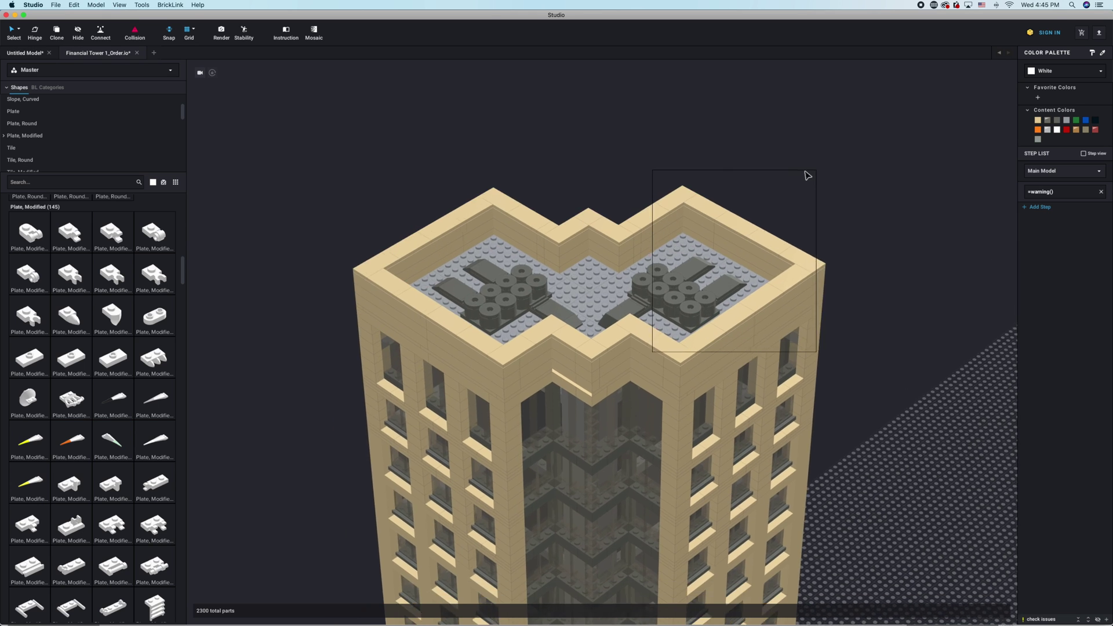
{"action": "right_click_drag", "start_coordinate": [805, 173], "coordinate": [798, 170]}
{"action": "middle_click_drag", "start_coordinate": [798, 170], "coordinate": [820, 170]}
{"action": "right_click_drag", "start_coordinate": [820, 169], "coordinate": [824, 172]}
{"action": "scroll", "coordinate": [820, 171], "scroll_direction": "up", "scroll_amount": 2}
{"action": "middle_click_drag", "start_coordinate": [844, 160], "coordinate": [829, 145]}
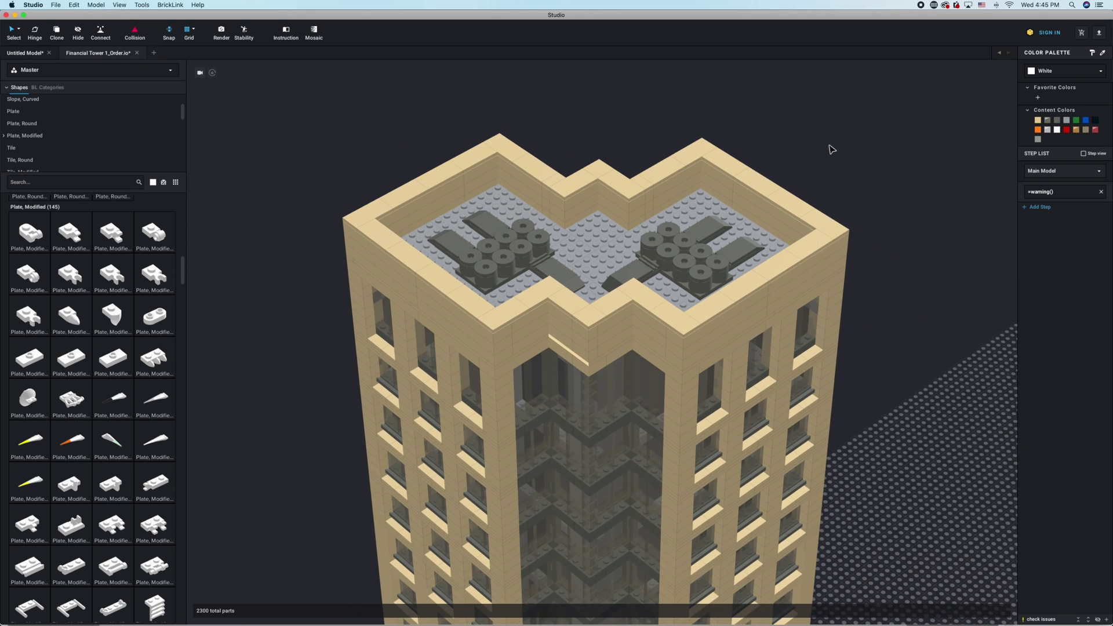
Select all dark bluish gray round 2 x 2 roof tiles with By Type and Color and recolor them Light Gray.
{"action": "left_click", "coordinate": [21, 31]}
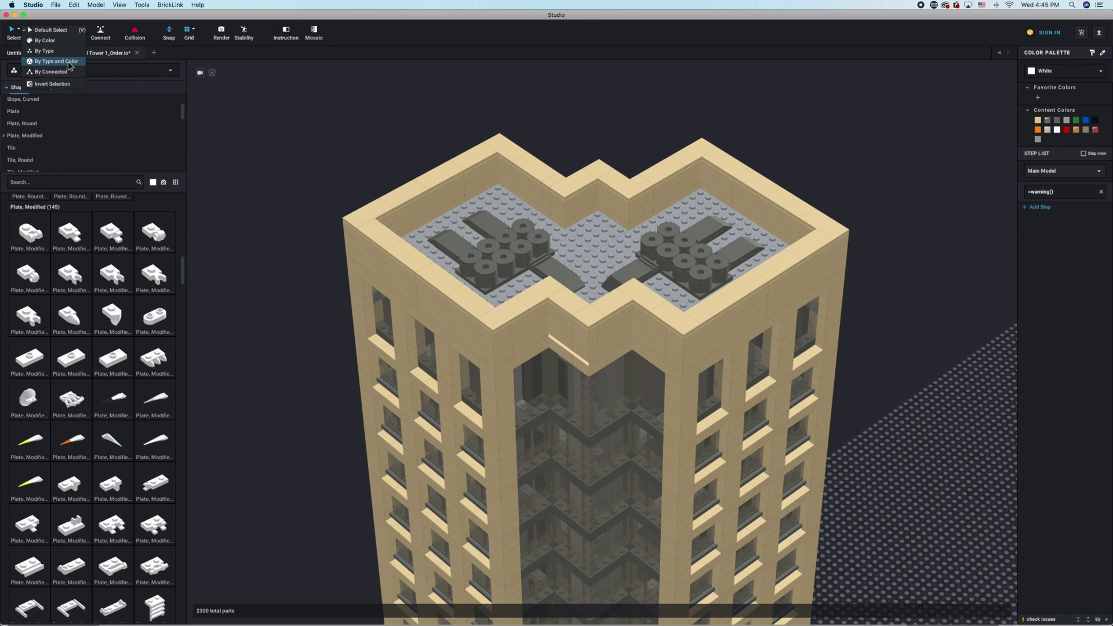
{"action": "left_click", "coordinate": [68, 62]}
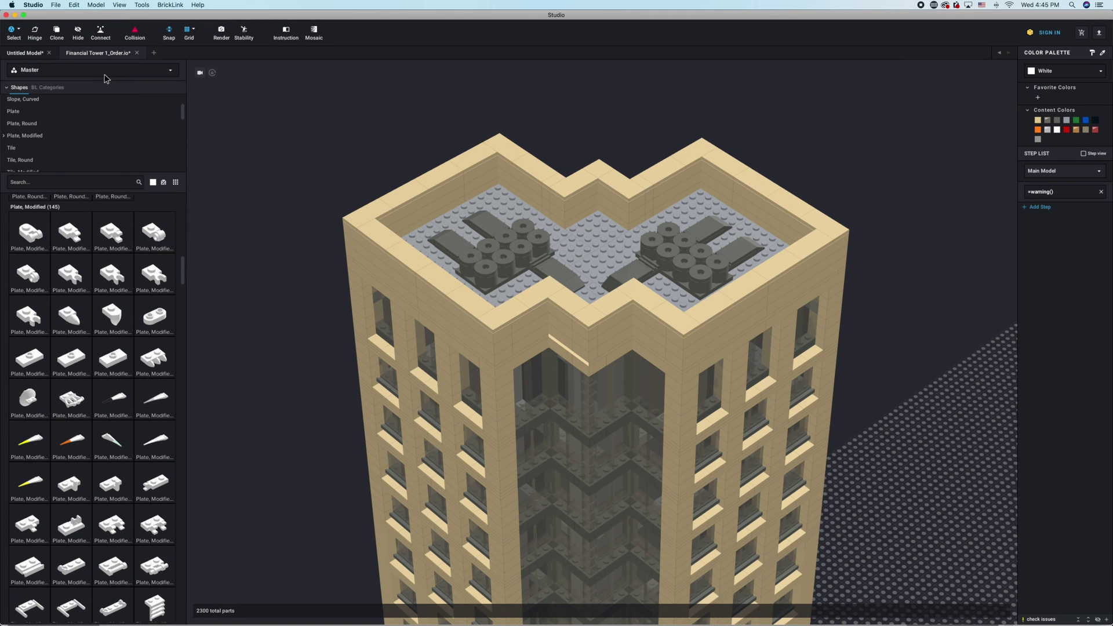
{"action": "left_click", "coordinate": [545, 244]}
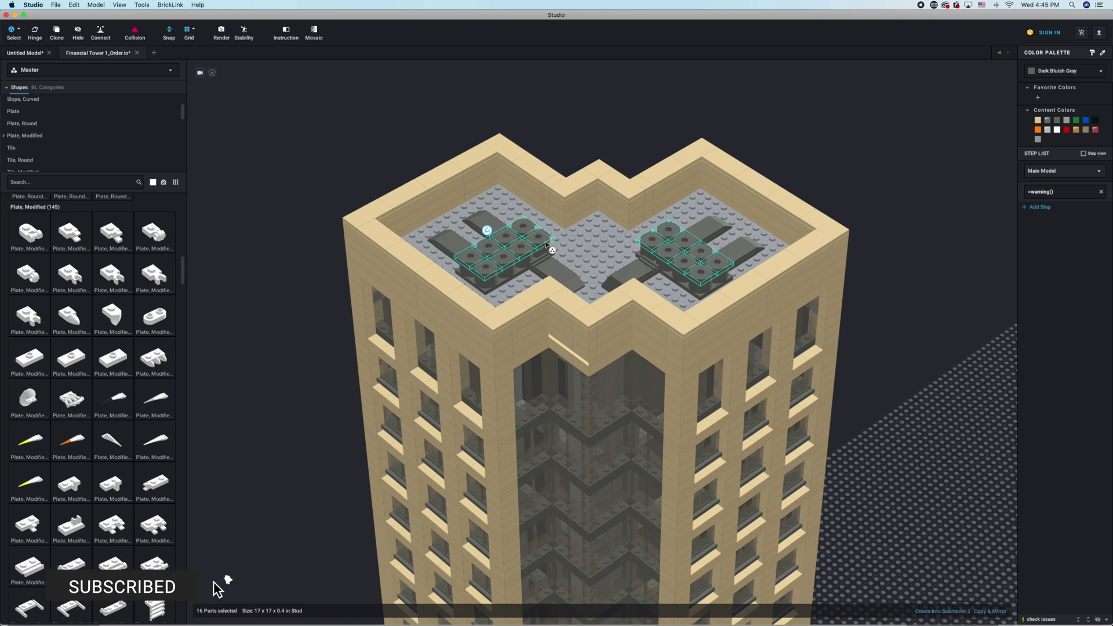
{"action": "left_click", "coordinate": [1038, 139]}
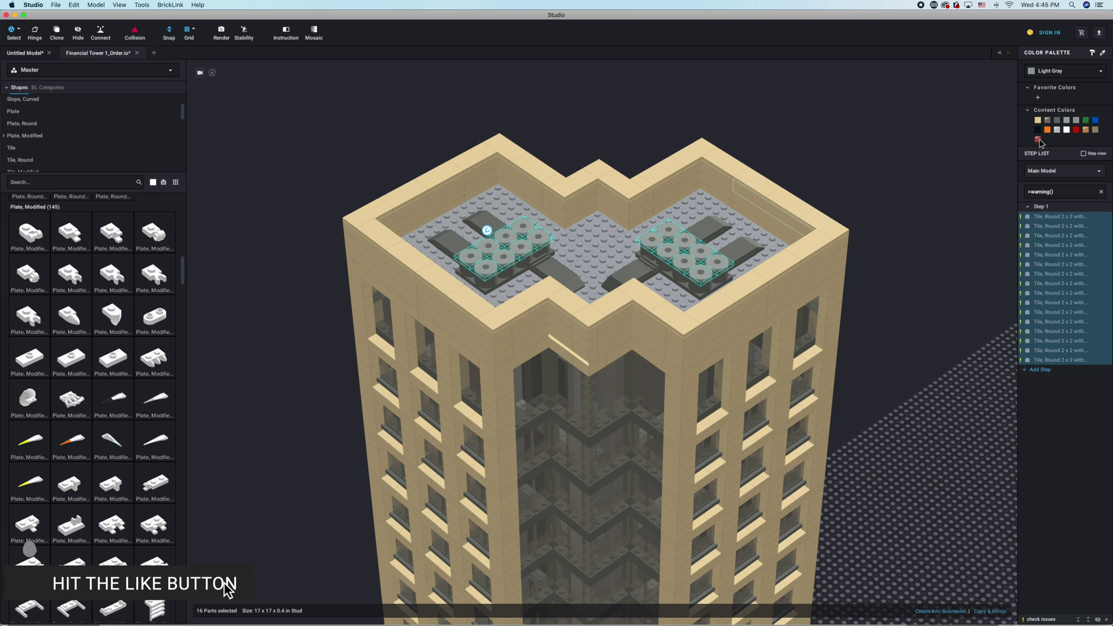
{"action": "left_click", "coordinate": [962, 136]}
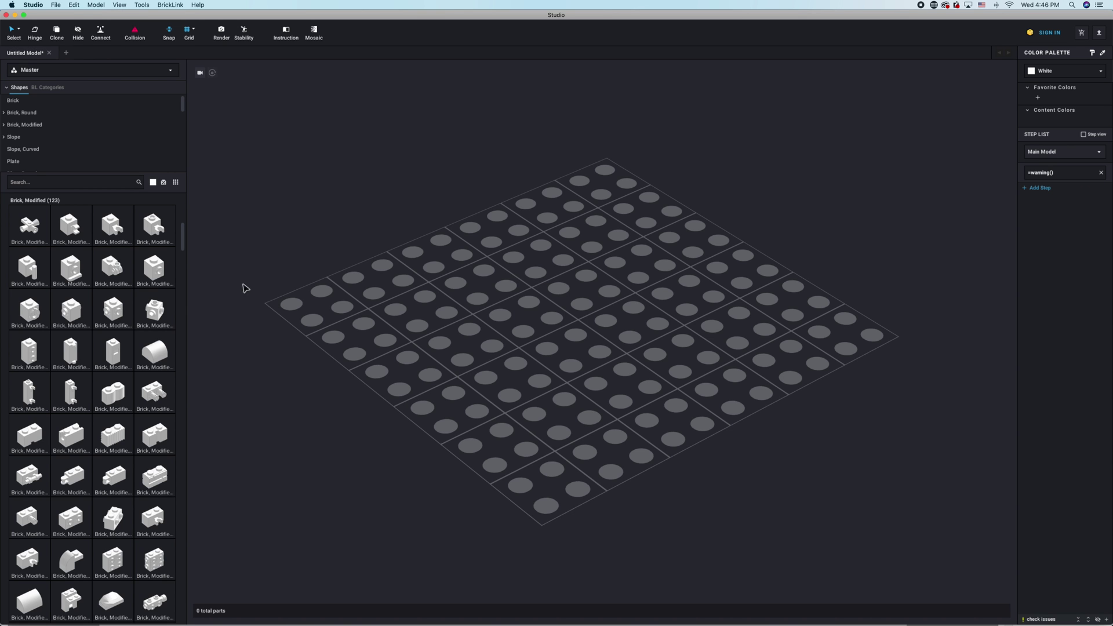
Look through the Brick, Modified category of the parts library to examine the available brick variants.
{"action": "scroll", "coordinate": [113, 306], "scroll_direction": "down", "scroll_amount": 4}
{"action": "scroll", "coordinate": [113, 306], "scroll_direction": "up", "scroll_amount": 5}
{"action": "scroll", "coordinate": [113, 305], "scroll_direction": "up", "scroll_amount": 1}
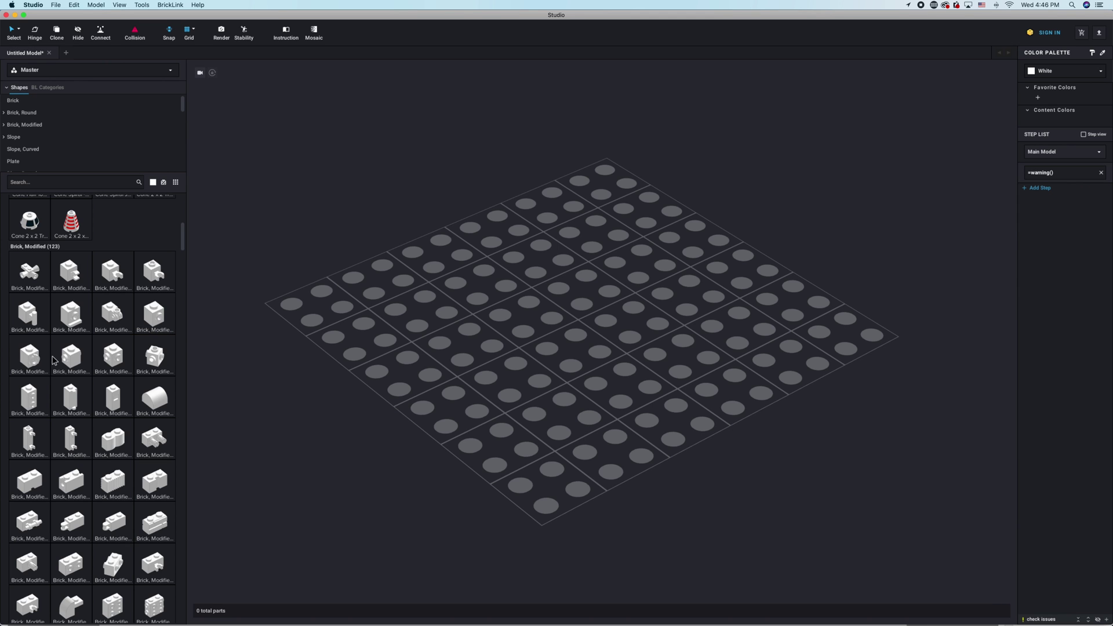
{"action": "scroll", "coordinate": [154, 347], "scroll_direction": "down", "scroll_amount": 3}
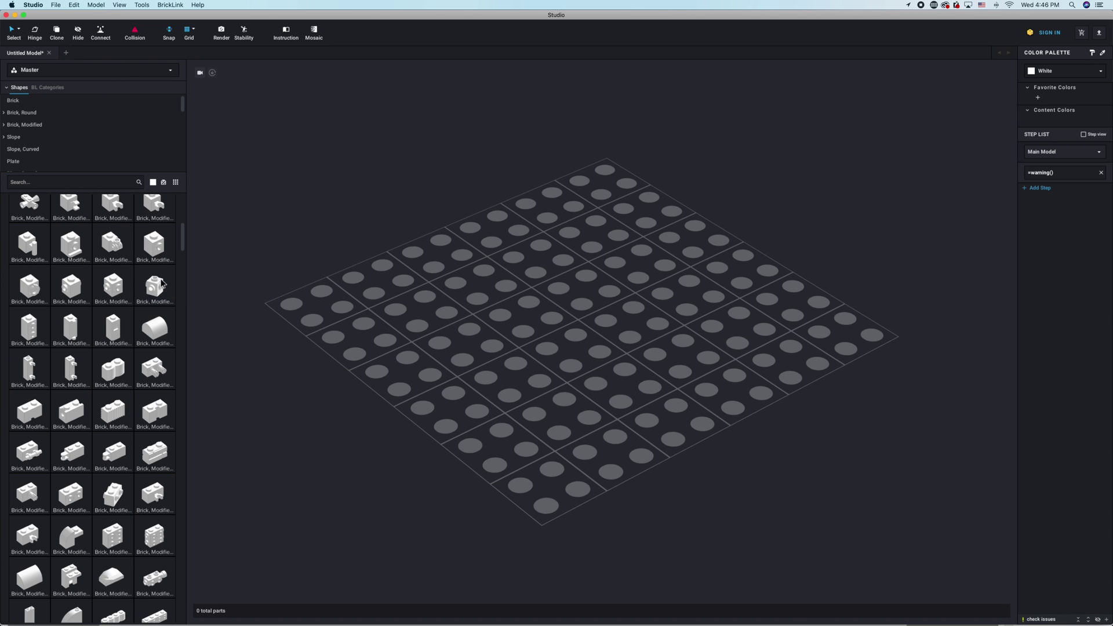
{"action": "scroll", "coordinate": [161, 283], "scroll_direction": "down", "scroll_amount": 3}
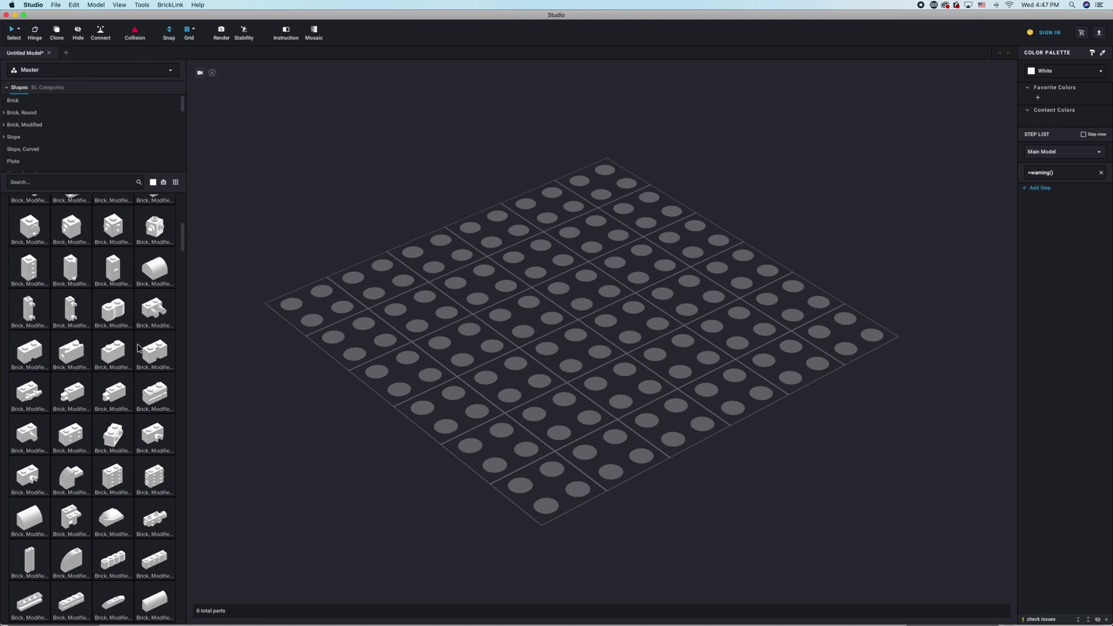
{"action": "scroll", "coordinate": [133, 344], "scroll_direction": "down", "scroll_amount": 5}
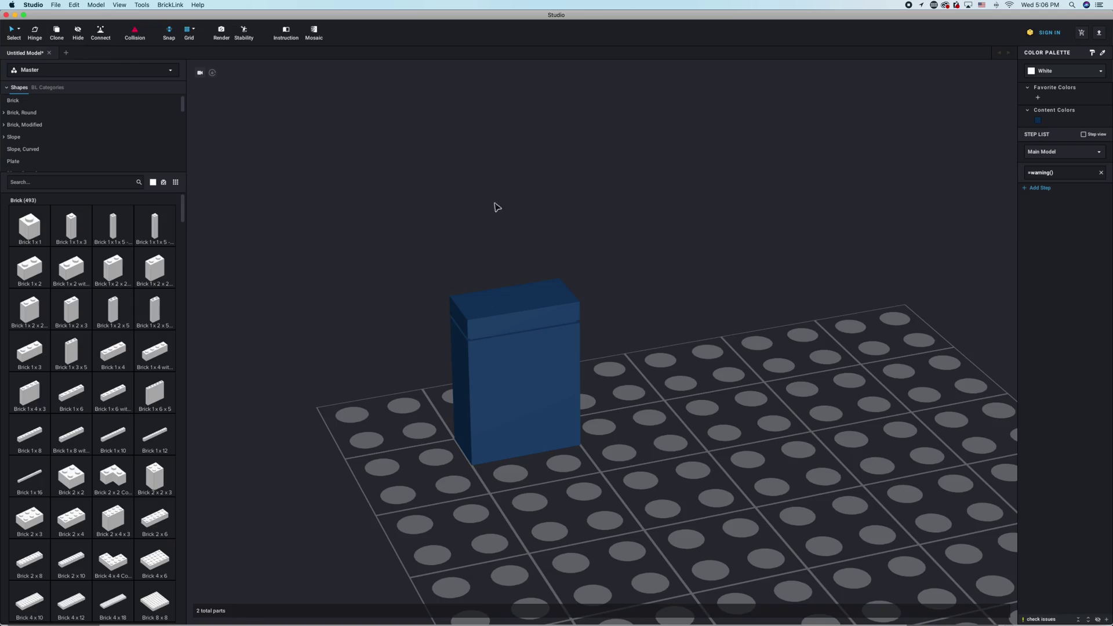
{"action": "scroll", "coordinate": [491, 206], "scroll_direction": "down", "scroll_amount": 3}
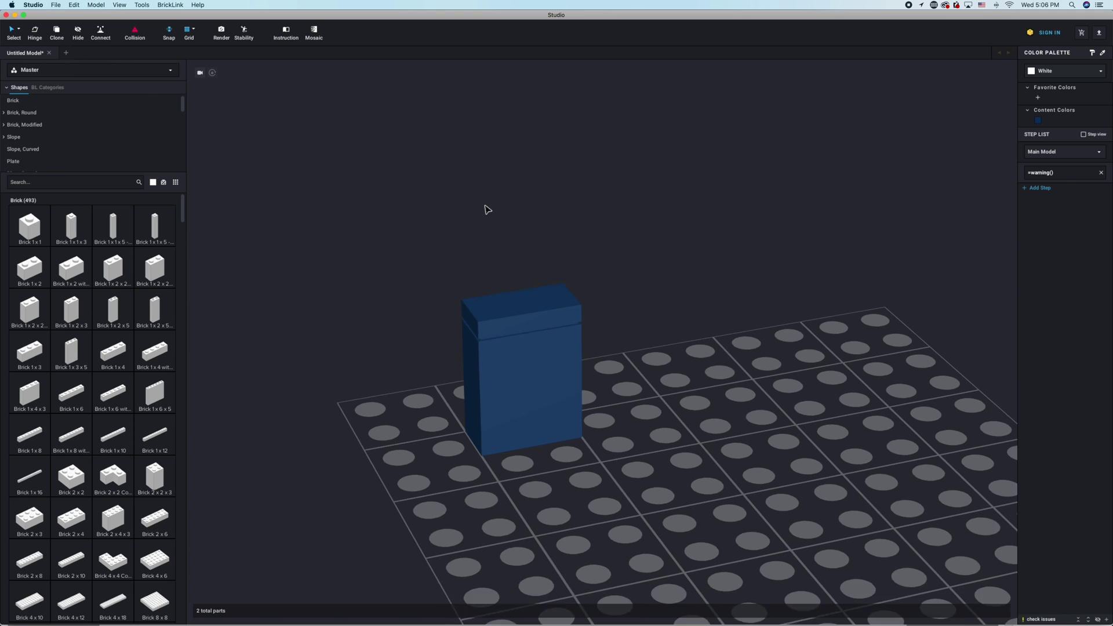
Place a white Plate 1 x 2 from the Plate category on the grid beside the dark blue brick stack.
{"action": "scroll", "coordinate": [490, 207], "scroll_direction": "up", "scroll_amount": 5}
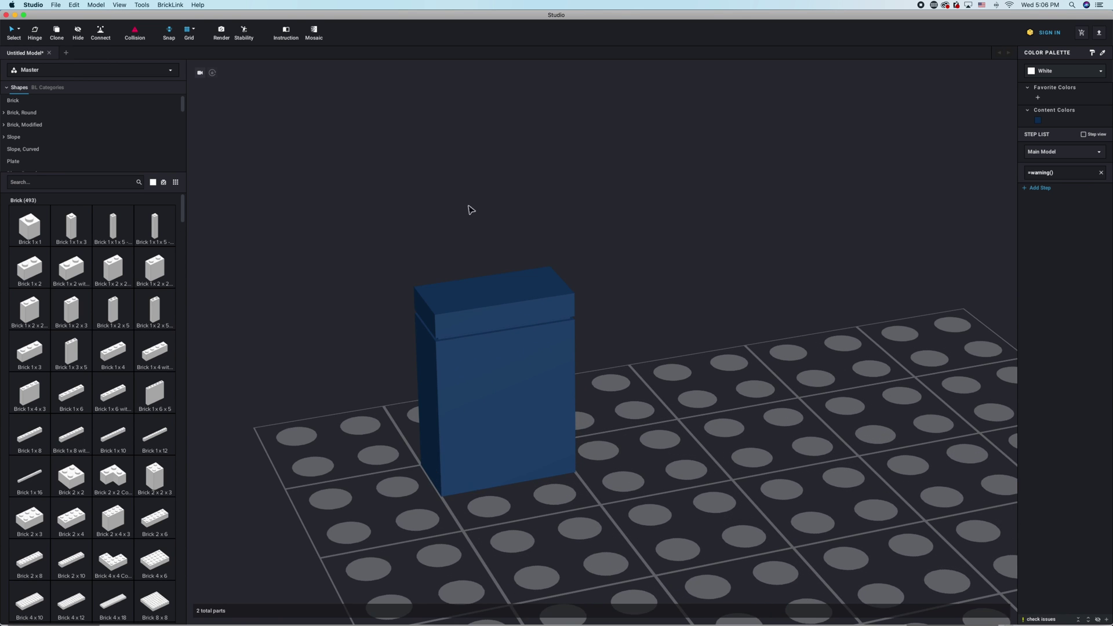
{"action": "scroll", "coordinate": [458, 207], "scroll_direction": "down", "scroll_amount": 3}
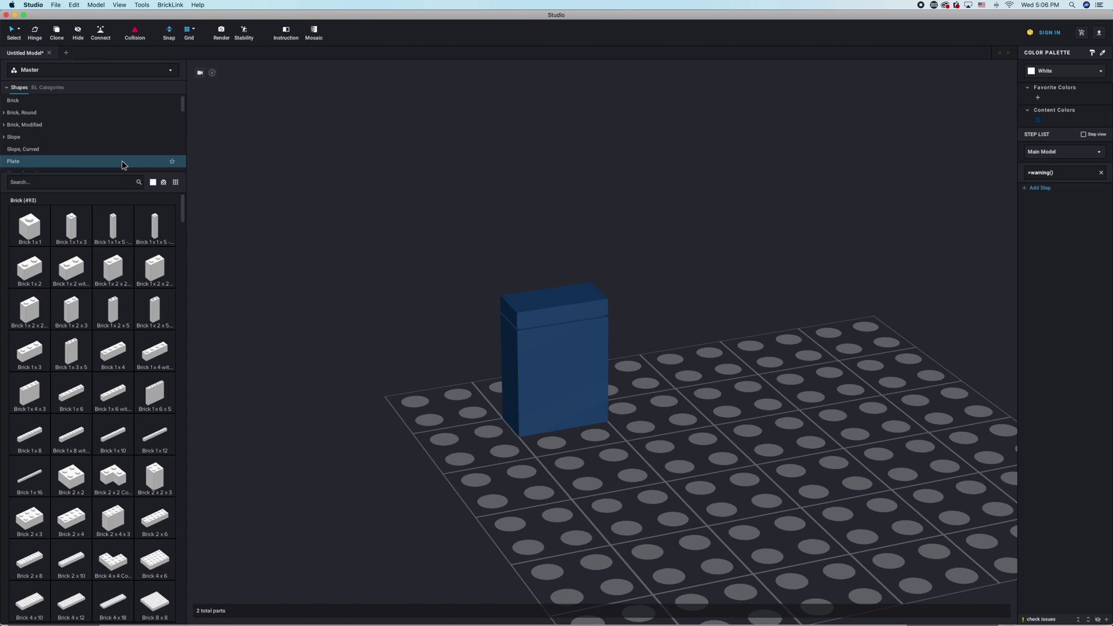
{"action": "scroll", "coordinate": [78, 128], "scroll_direction": "down", "scroll_amount": 3}
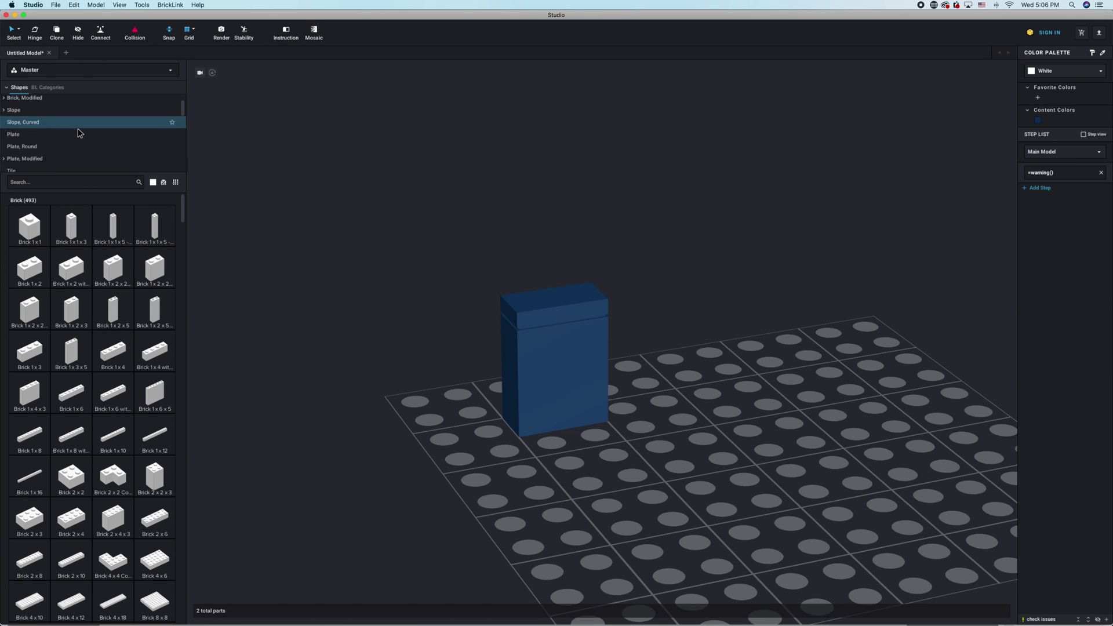
{"action": "left_click", "coordinate": [75, 131]}
{"action": "left_click", "coordinate": [74, 119]}
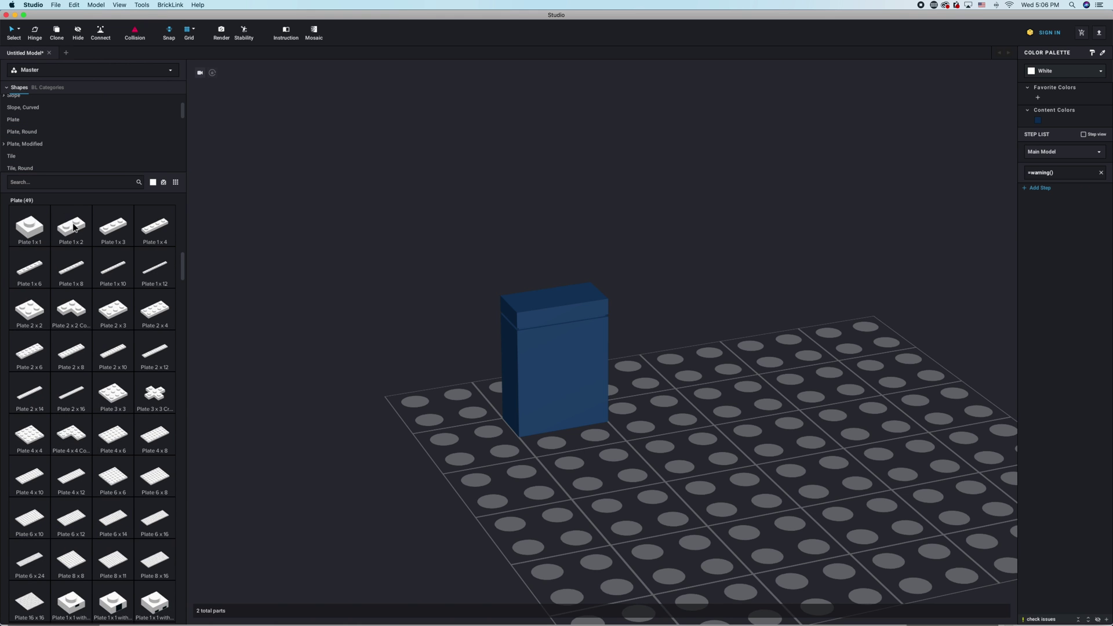
{"action": "left_click_drag", "start_coordinate": [67, 235], "coordinate": [708, 354]}
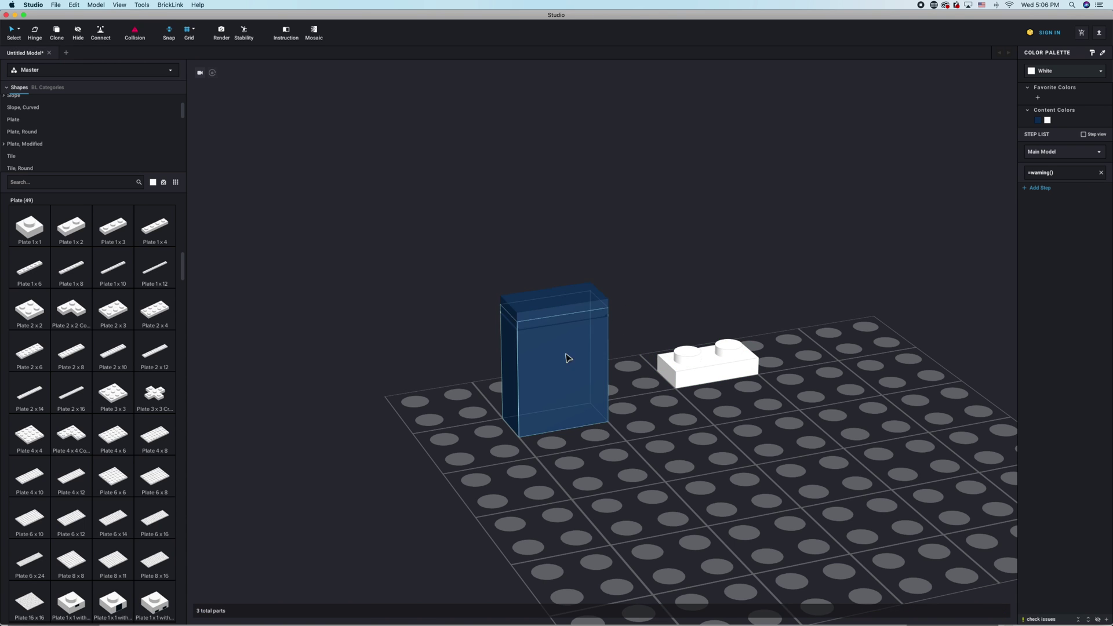
{"action": "left_click_drag", "start_coordinate": [695, 369], "coordinate": [743, 369]}
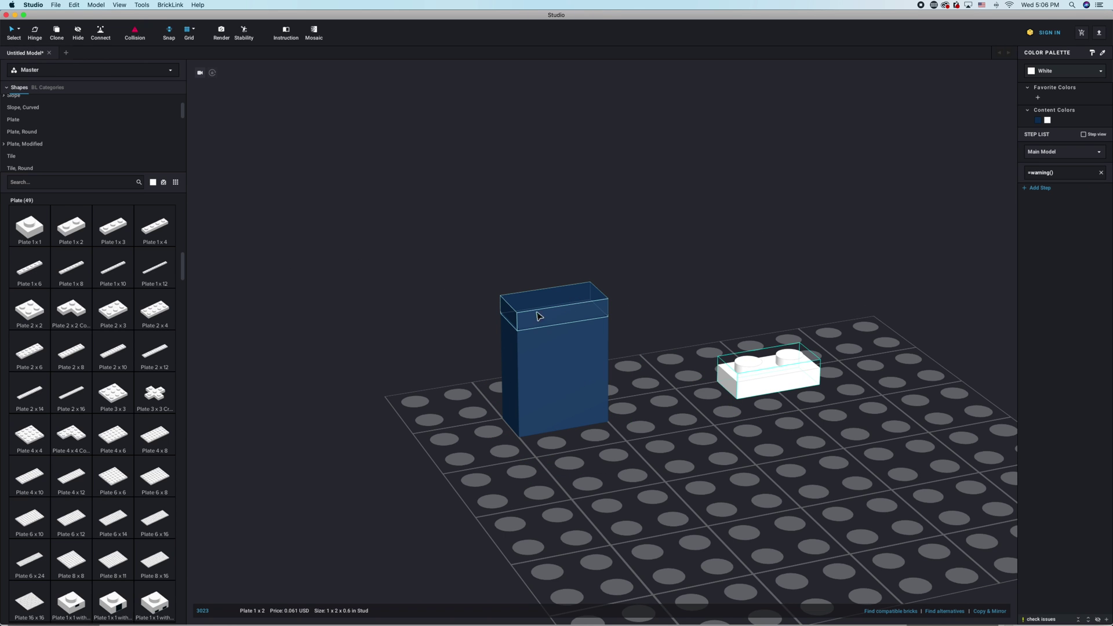
{"action": "left_click", "coordinate": [684, 354]}
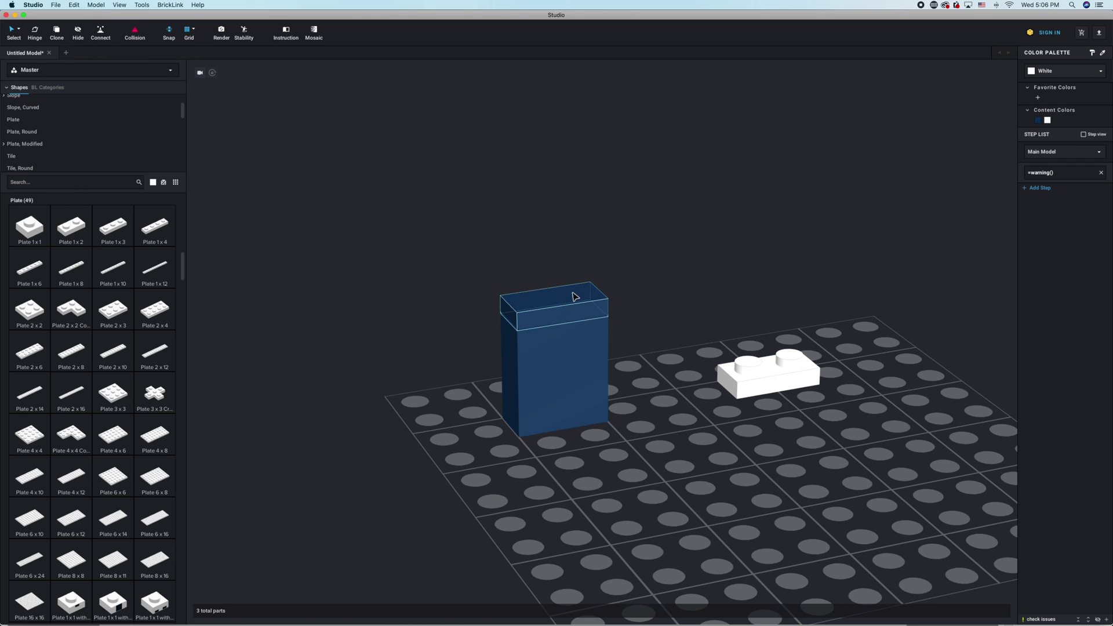
Replace the tile on the dark blue brick with the white Plate 1 x 2 and clone a second plate onto it.
{"action": "left_click_drag", "start_coordinate": [570, 299], "coordinate": [398, 435]}
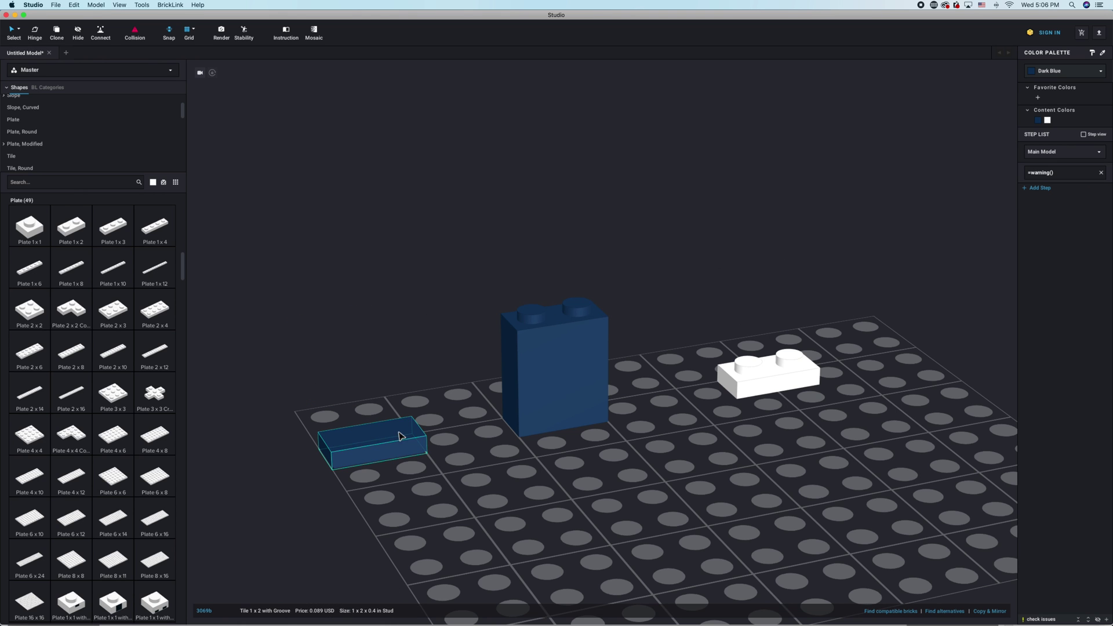
{"action": "left_click_drag", "start_coordinate": [791, 372], "coordinate": [604, 292]}
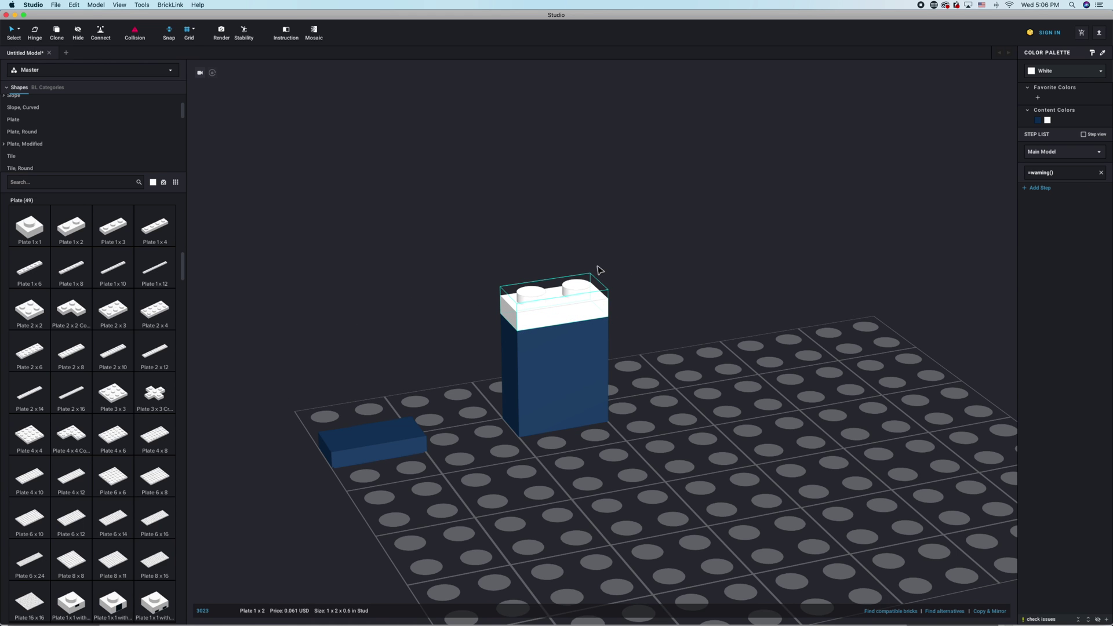
{"action": "key", "text": "c"}
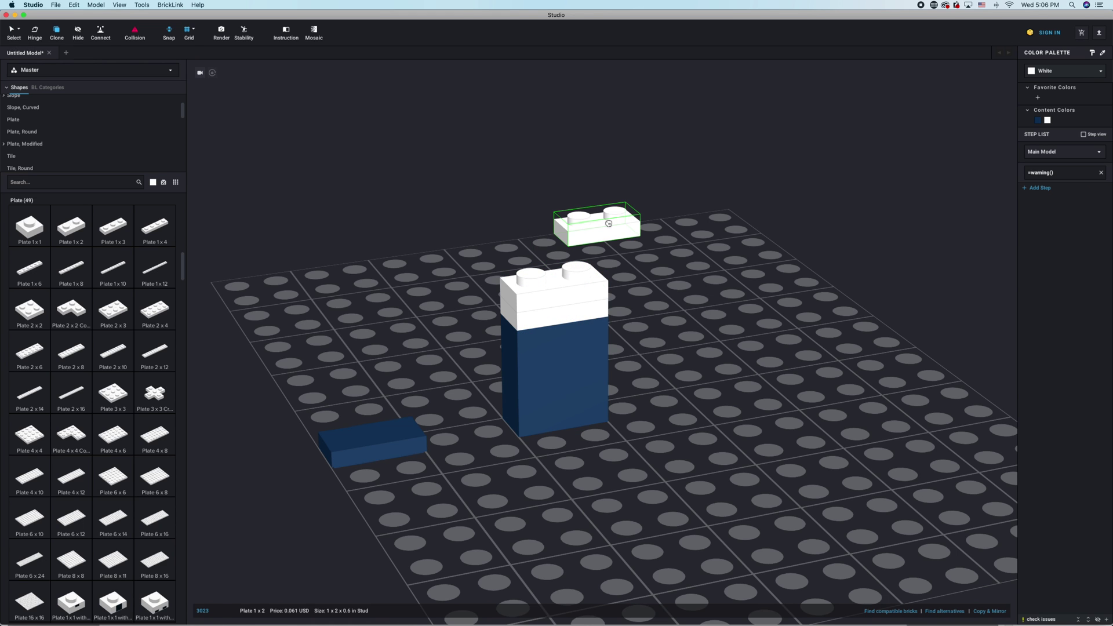
{"action": "key", "text": "Escape"}
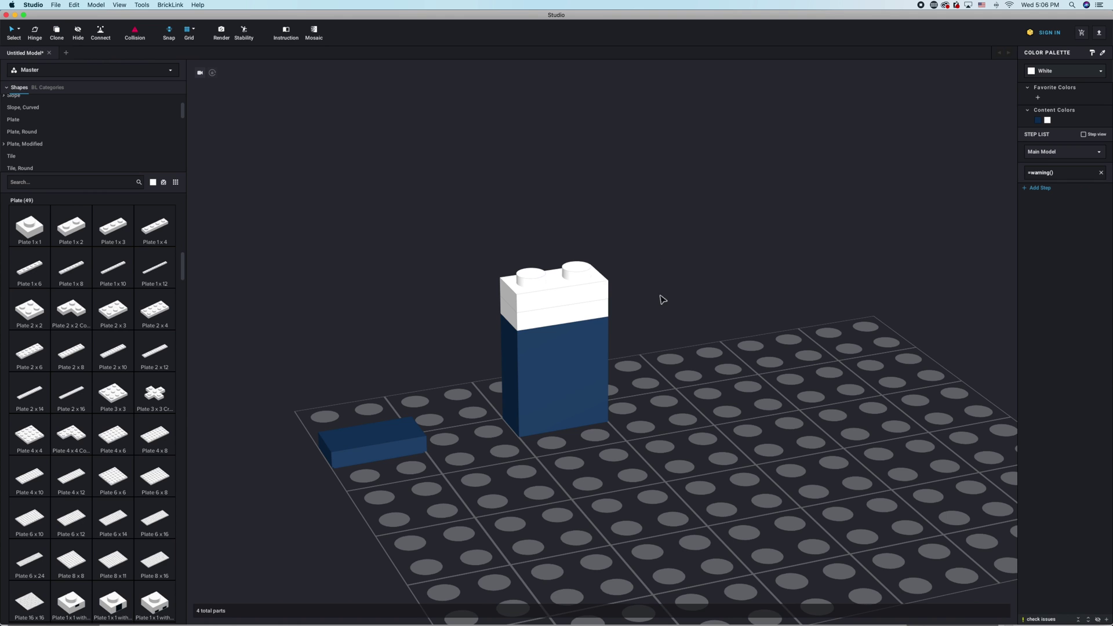
Delete the lower white plate and fit the dark blue tile into the gap between the brick and the upper plate.
{"action": "left_click", "coordinate": [585, 316]}
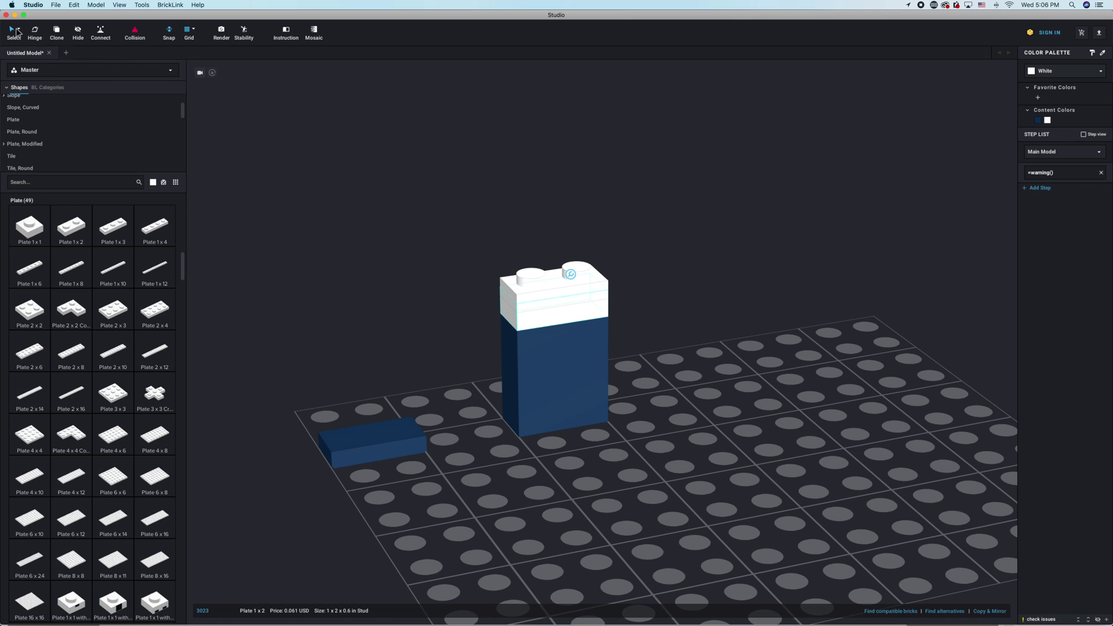
{"action": "key", "text": "Delete"}
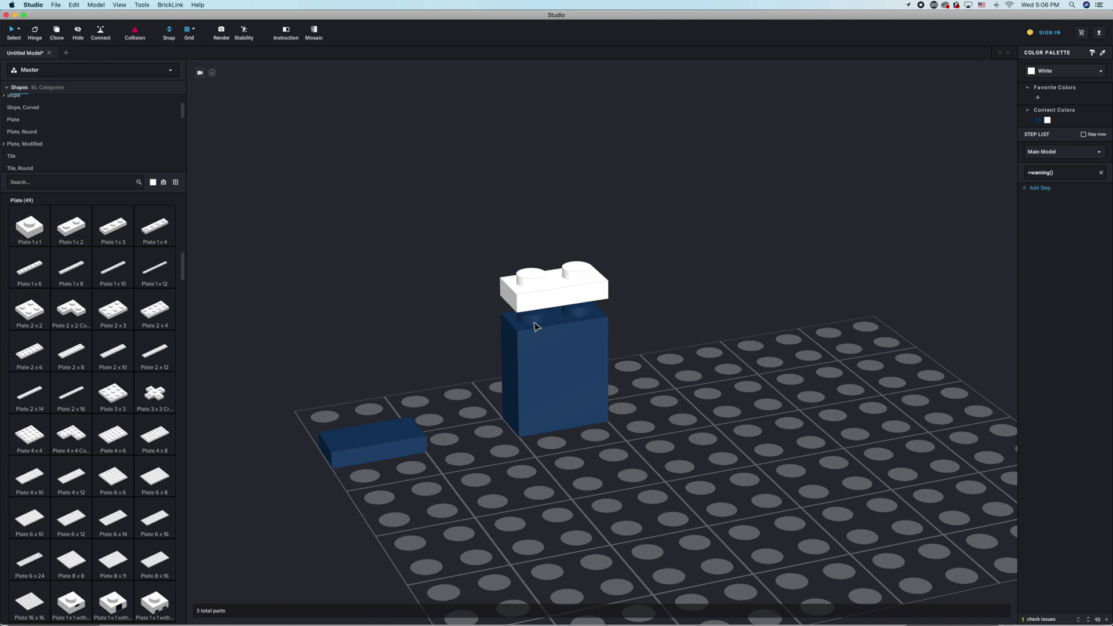
{"action": "left_click_drag", "start_coordinate": [360, 429], "coordinate": [539, 303]}
{"action": "left_click", "coordinate": [652, 448]}
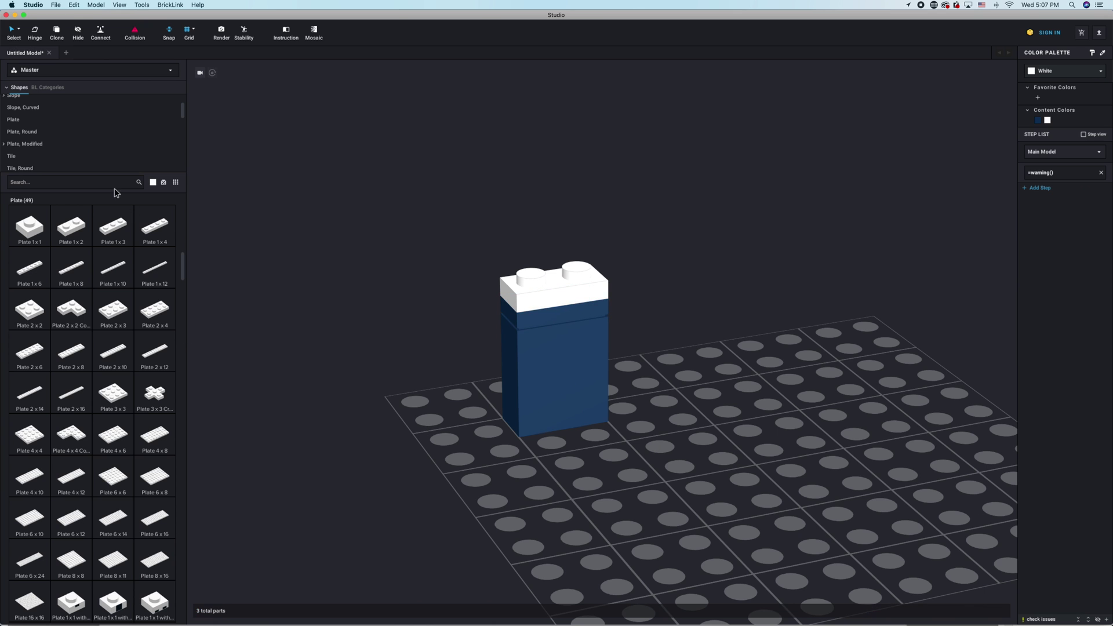
Search the parts library for "hinge" and place a Hinge Plate 1 x 4 Swivel Base on top of the white plate.
{"action": "type", "text": "hinge"}
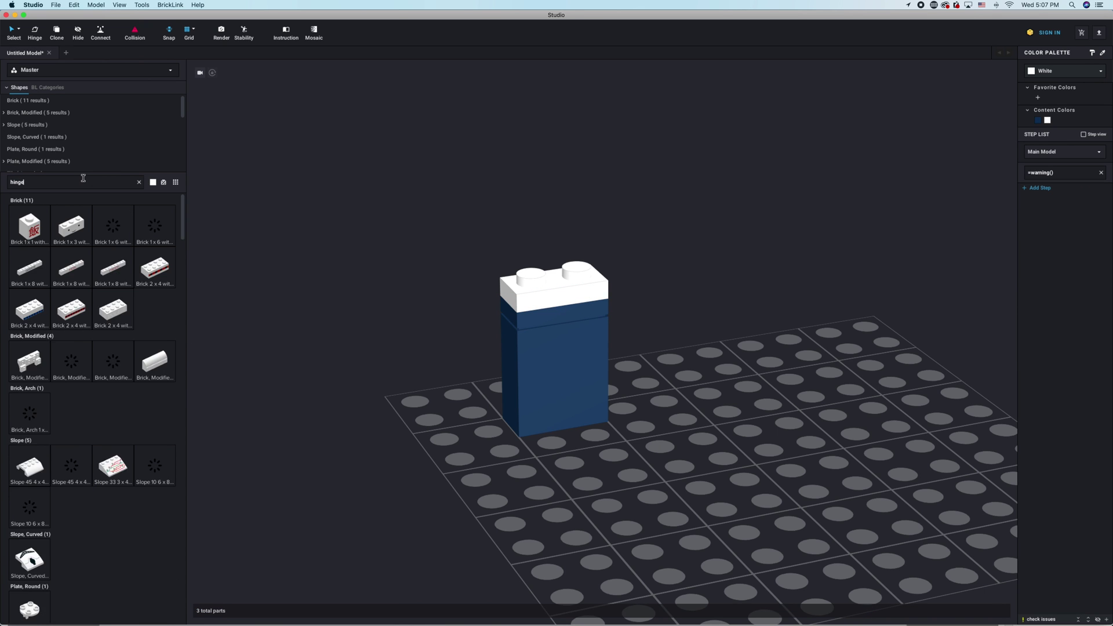
{"action": "scroll", "coordinate": [100, 269], "scroll_direction": "down", "scroll_amount": 5}
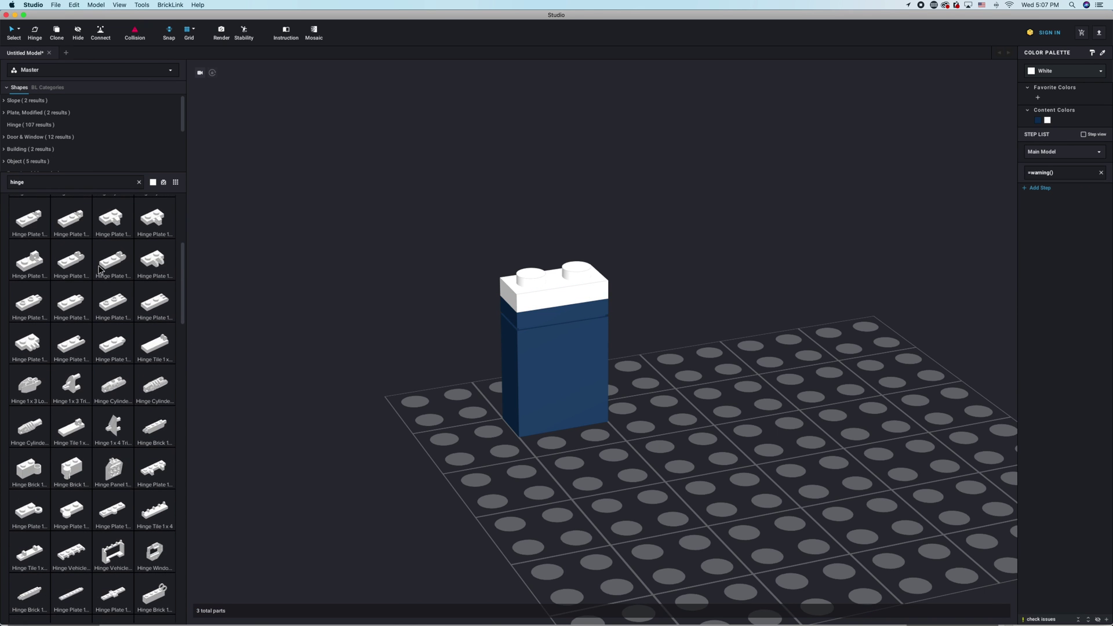
{"action": "left_click", "coordinate": [26, 510]}
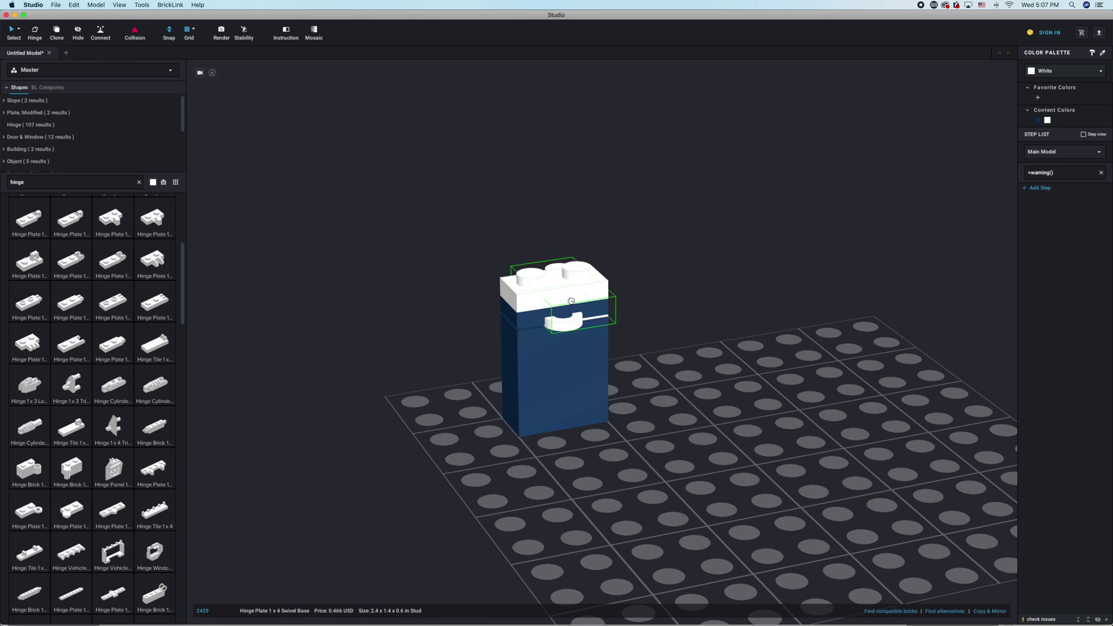
{"action": "left_click", "coordinate": [510, 268]}
Attach a Hinge Plate 1 x 4 Swivel Top to the swivel base so it extends beyond the brick stack.
{"action": "left_click", "coordinate": [67, 504]}
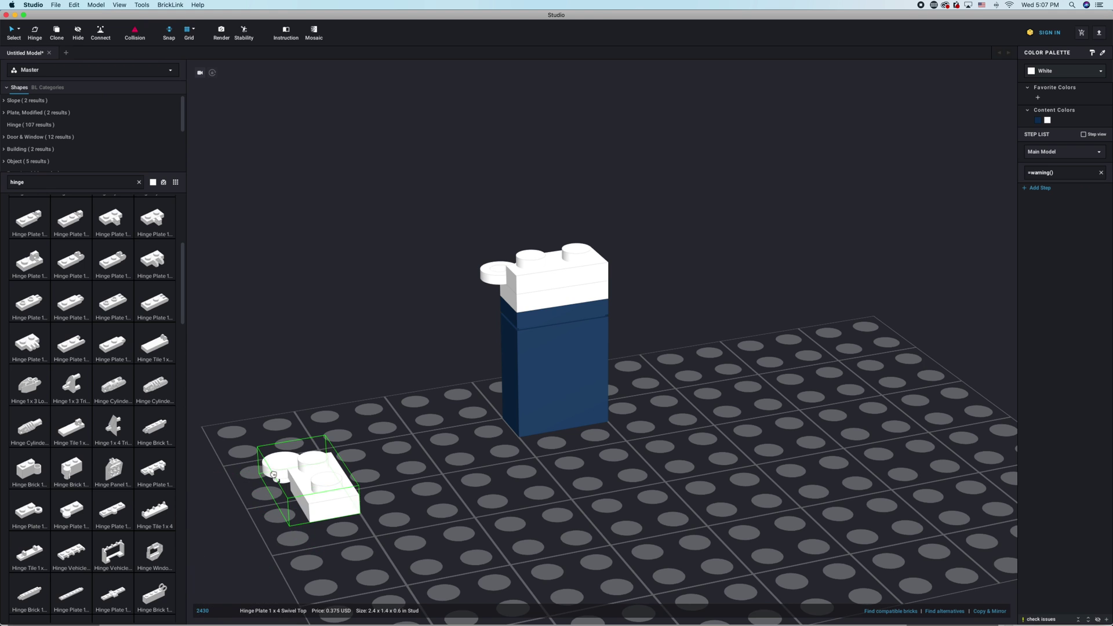
{"action": "left_click", "coordinate": [504, 270]}
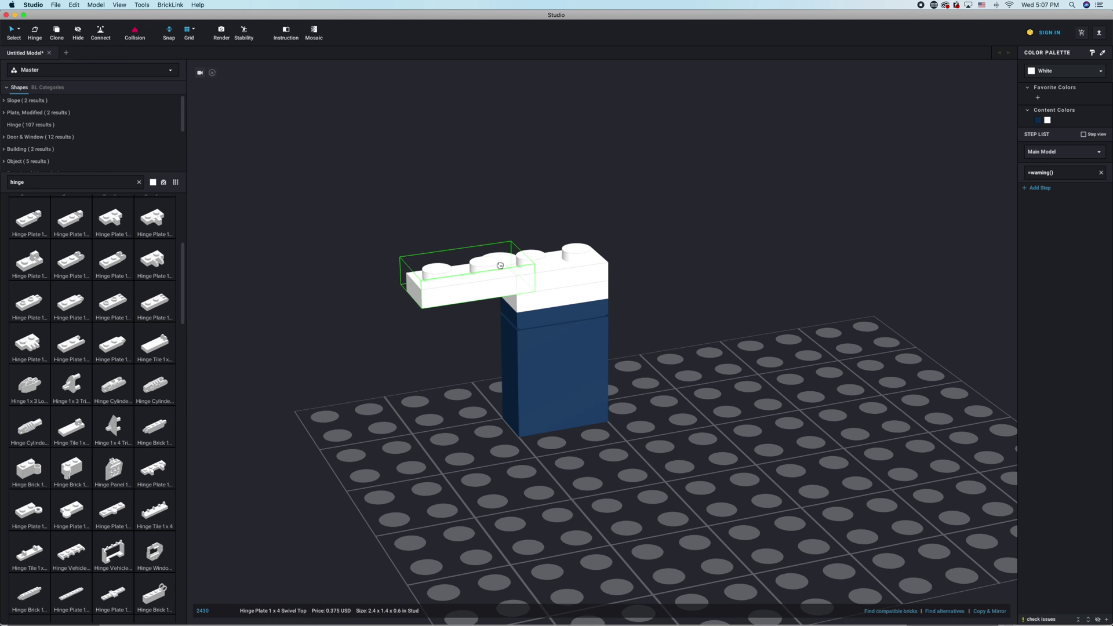
{"action": "key", "text": "Escape"}
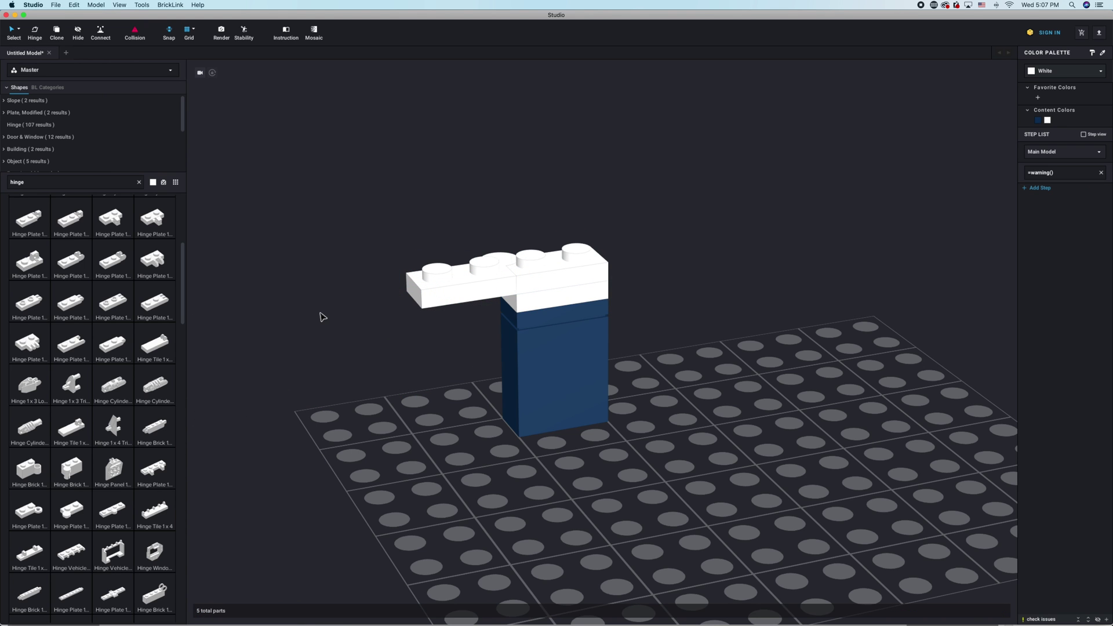
Clone the dark blue Brick 1 x 2 x 2 and two white Plate 1 x 2 parts into the space under the swivel top.
{"action": "right_click", "coordinate": [524, 390]}
{"action": "left_click", "coordinate": [482, 384]}
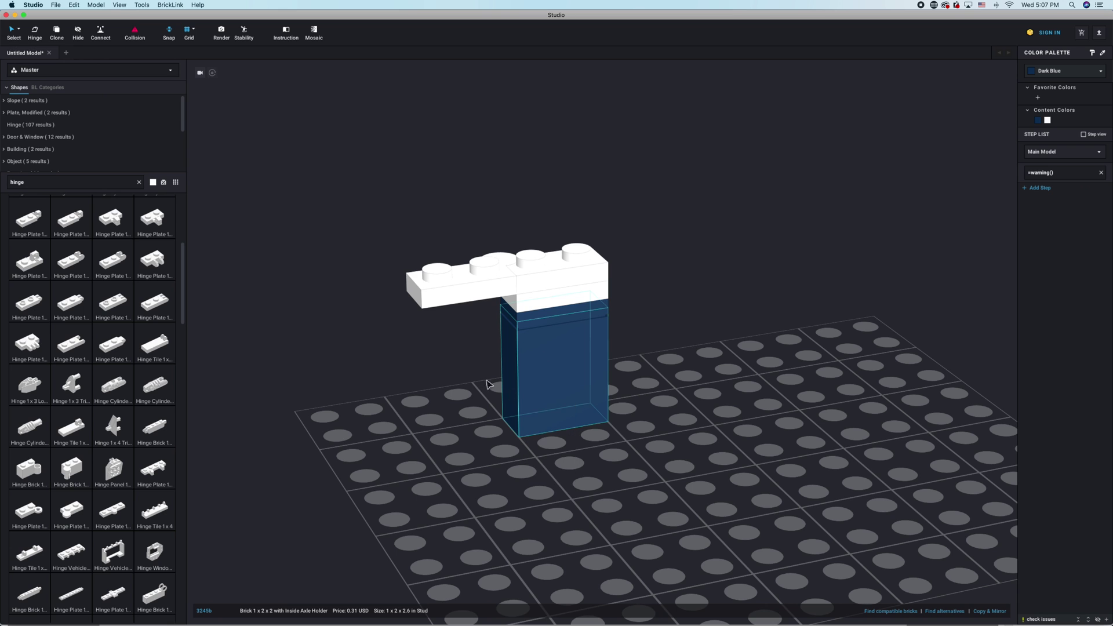
{"action": "left_click", "coordinate": [563, 304], "text": "shift"}
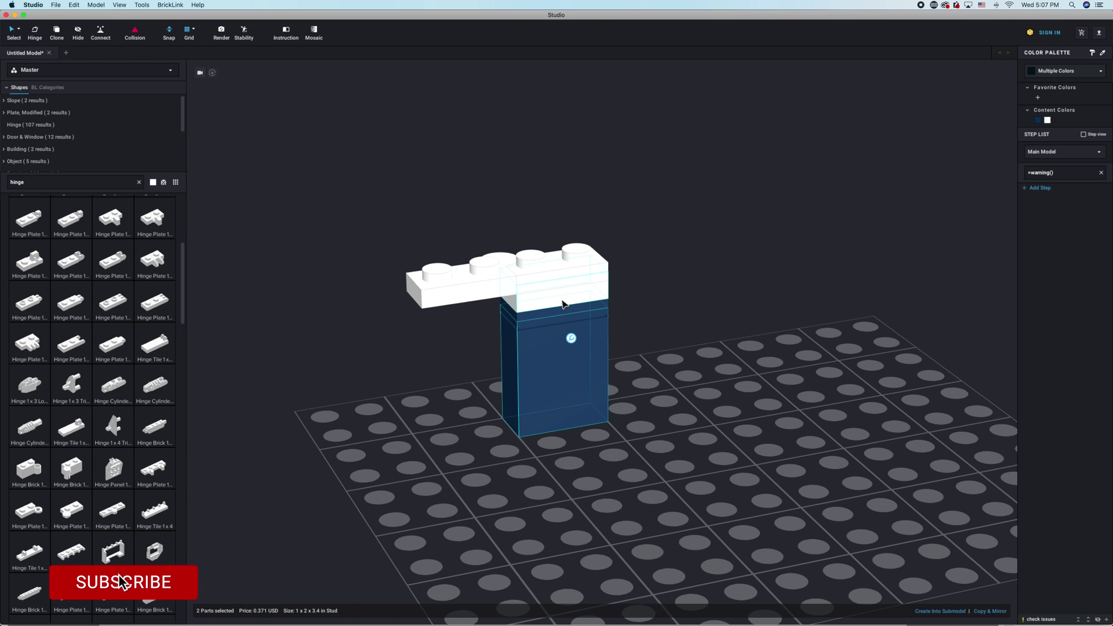
{"action": "key", "text": "c"}
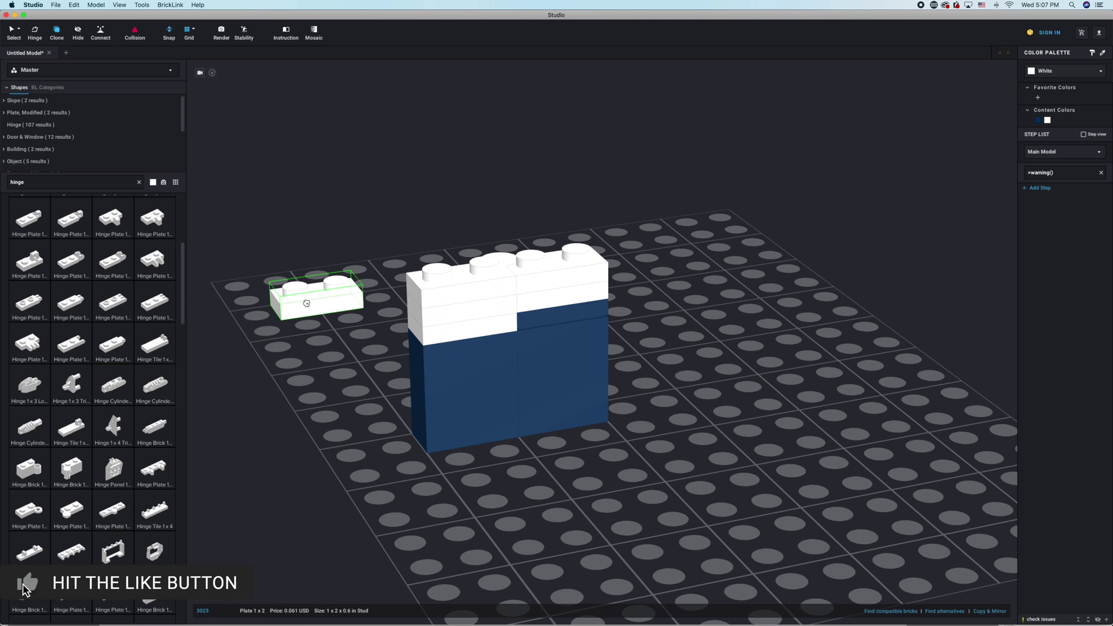
{"action": "key", "text": "Escape"}
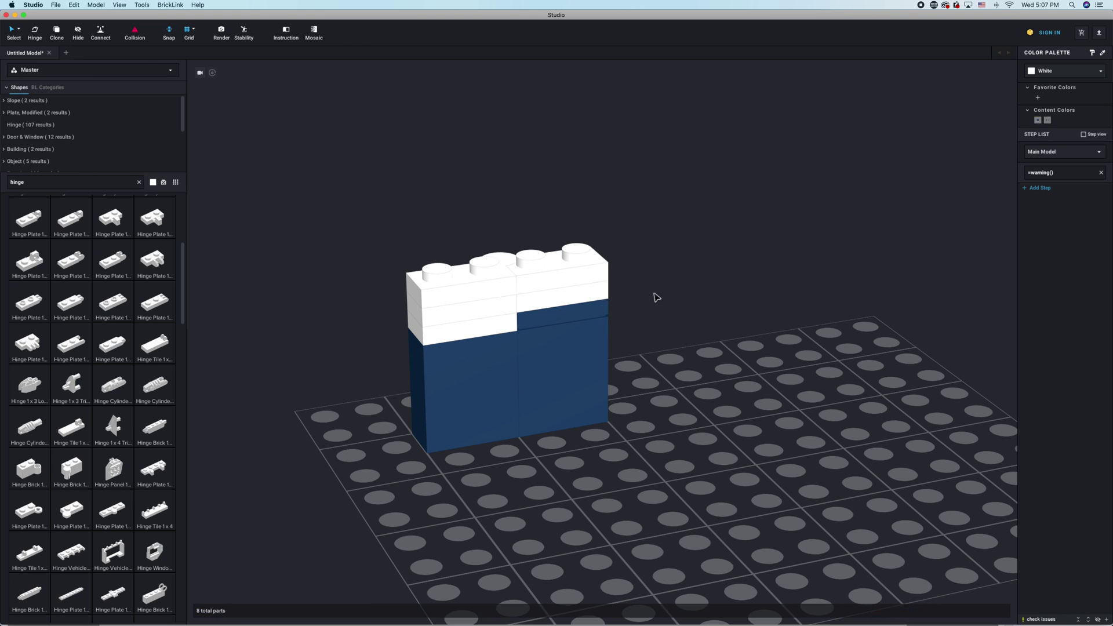
Select the swivel base with the white plate beneath it and rotate both around the hinge pivot.
{"action": "left_click", "coordinate": [586, 314]}
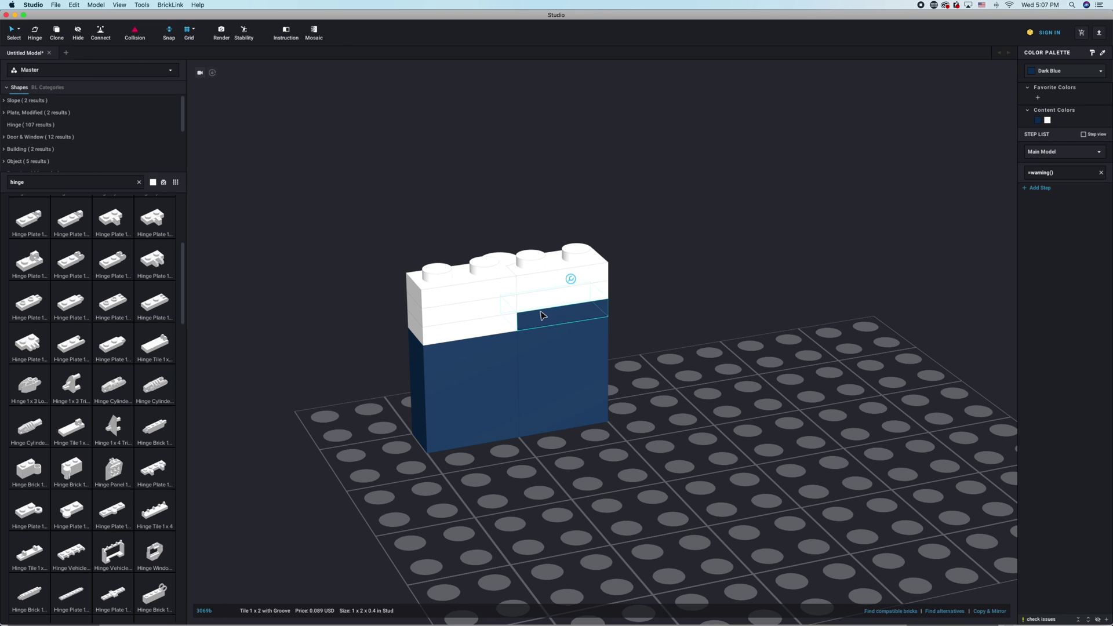
{"action": "left_click", "coordinate": [620, 273]}
{"action": "left_click", "coordinate": [579, 273]}
{"action": "left_click", "coordinate": [557, 298]}
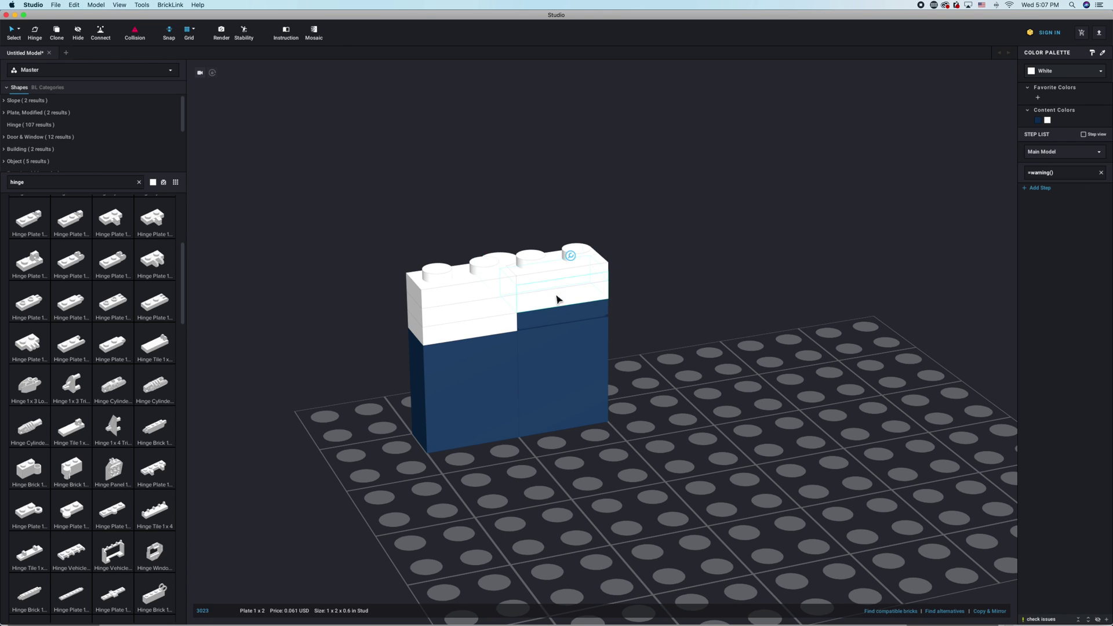
{"action": "left_click", "coordinate": [581, 261], "text": "shift"}
{"action": "left_click", "coordinate": [571, 258]}
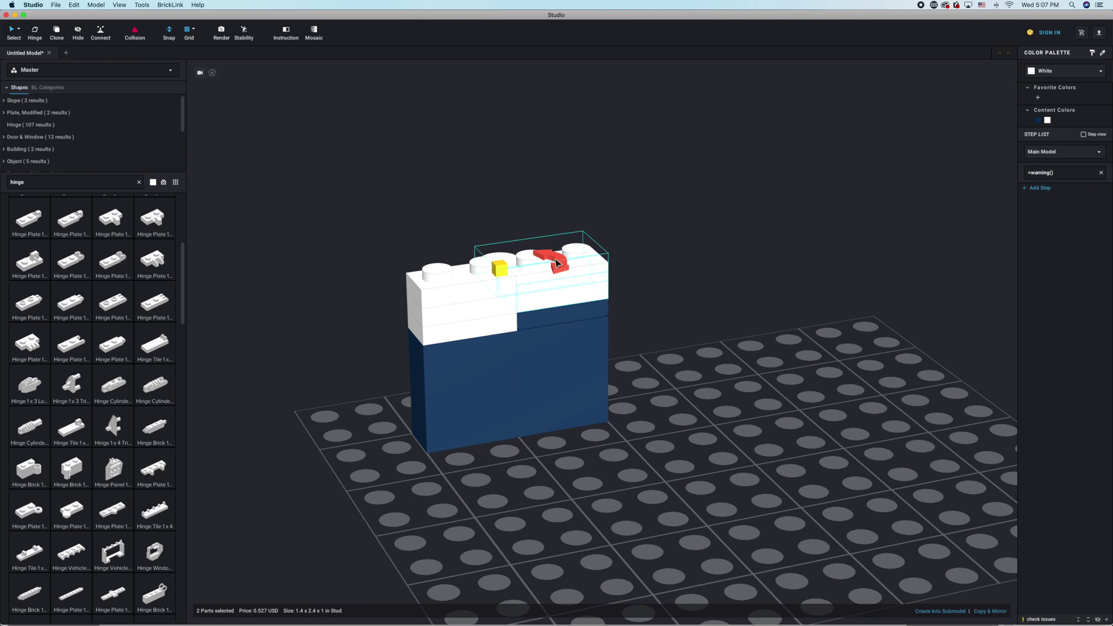
{"action": "left_click_drag", "start_coordinate": [561, 268], "coordinate": [391, 280]}
{"action": "left_click", "coordinate": [626, 297]}
{"action": "mouse_move", "coordinate": [684, 302]}
{"action": "right_mouse_down"}
{"action": "mouse_move", "coordinate": [649, 297]}
{"action": "mouse_move", "coordinate": [669, 306]}
{"action": "right_mouse_up"}
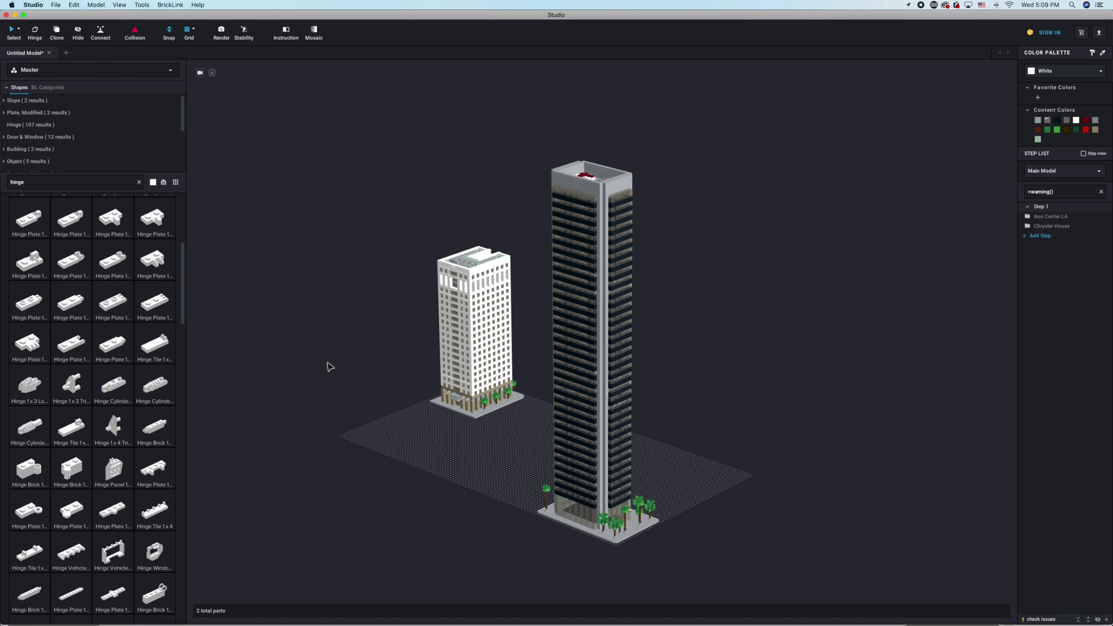
Select the two building submodels in turn, first Chrysler House and second Aon Center LA.
{"action": "left_click", "coordinate": [497, 348]}
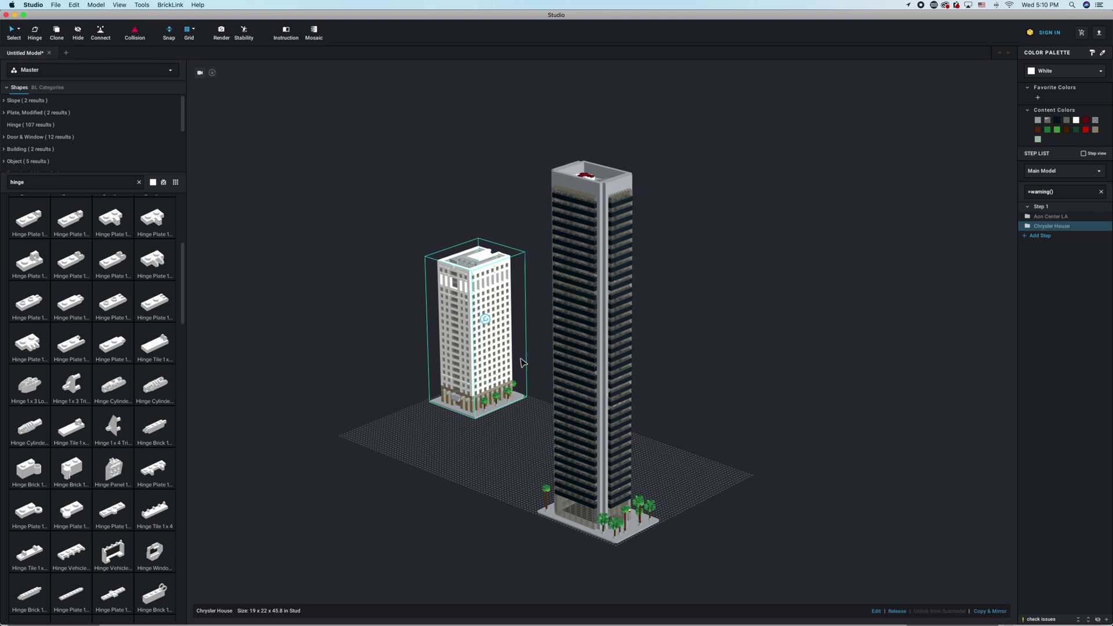
{"action": "left_click", "coordinate": [575, 350]}
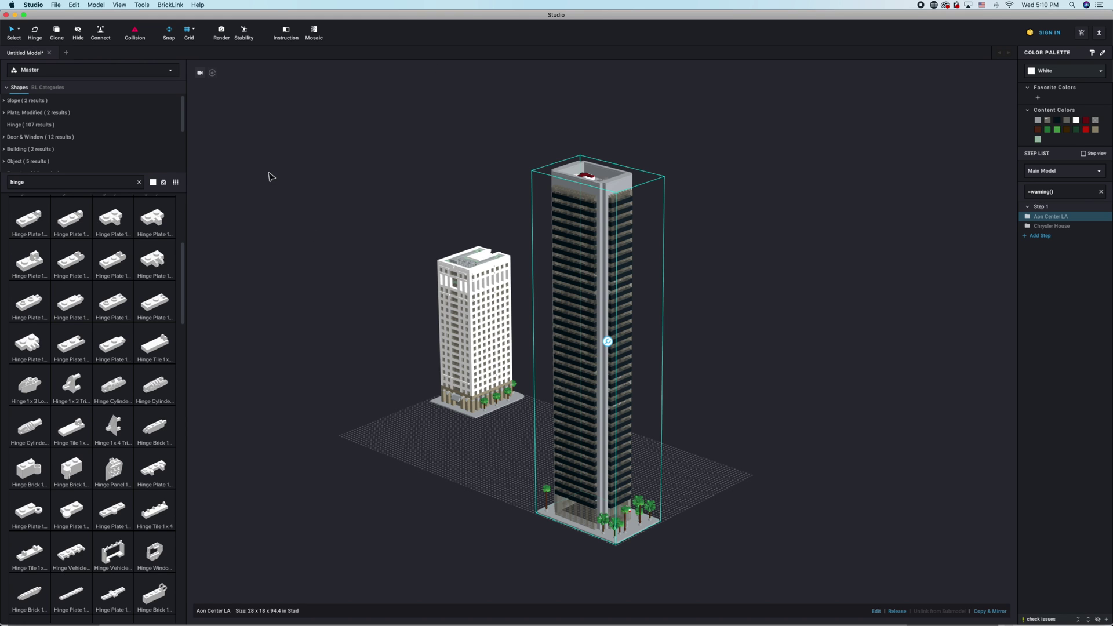
View the Import Model option without using it, and select the Chrysler House submodel.
{"action": "left_click", "coordinate": [58, 5]}
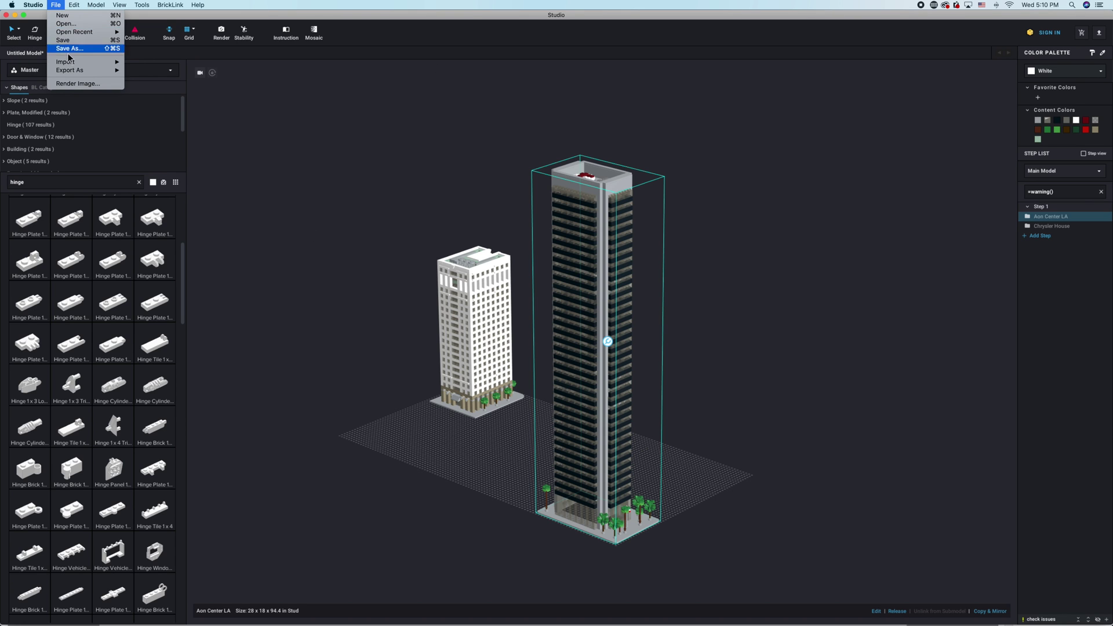
{"action": "mouse_move", "coordinate": [71, 64]}
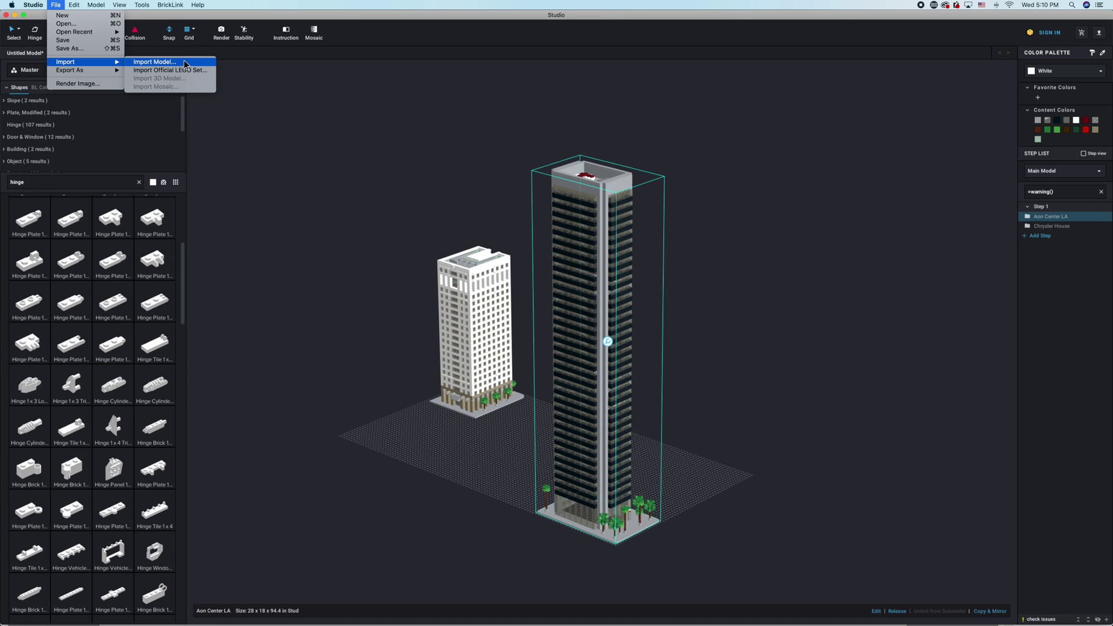
{"action": "left_click", "coordinate": [294, 213]}
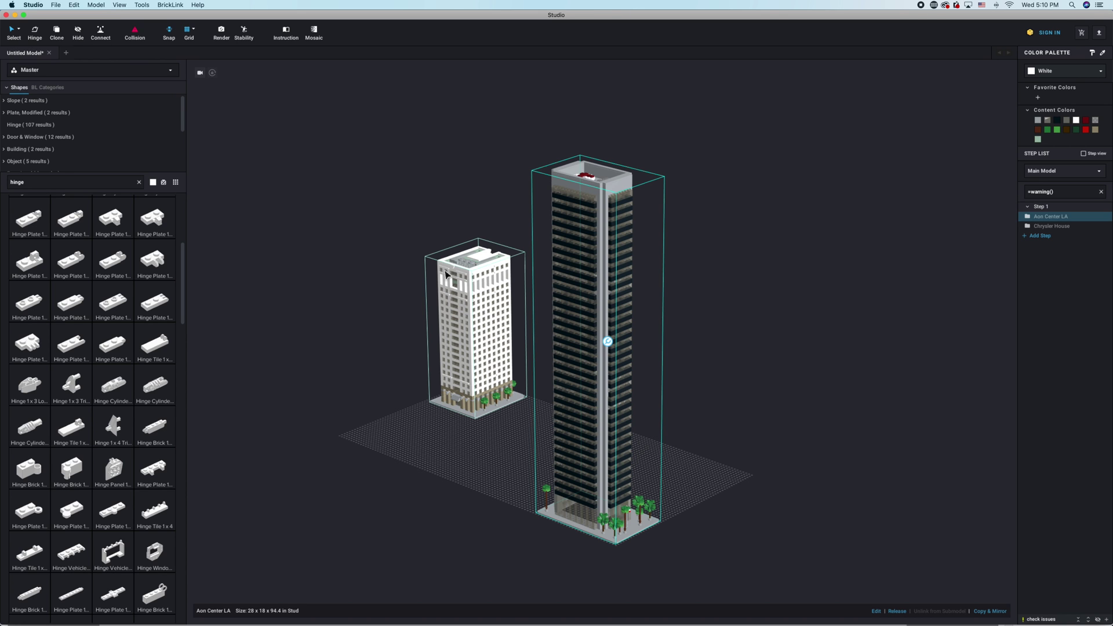
{"action": "left_click", "coordinate": [465, 382]}
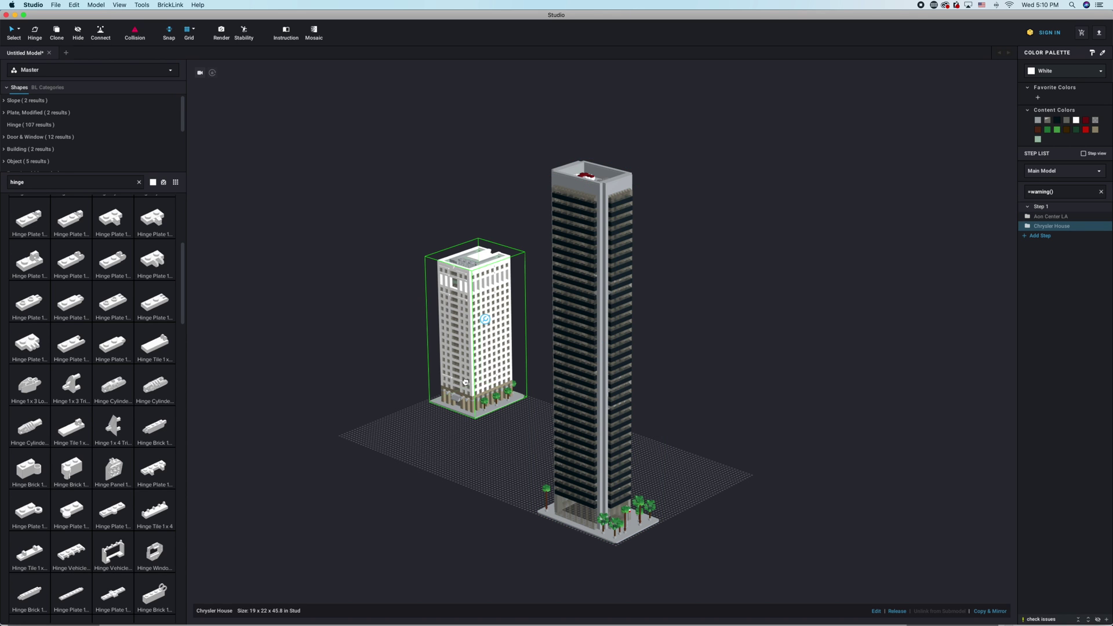
{"action": "left_click_drag", "start_coordinate": [465, 382], "coordinate": [465, 382]}
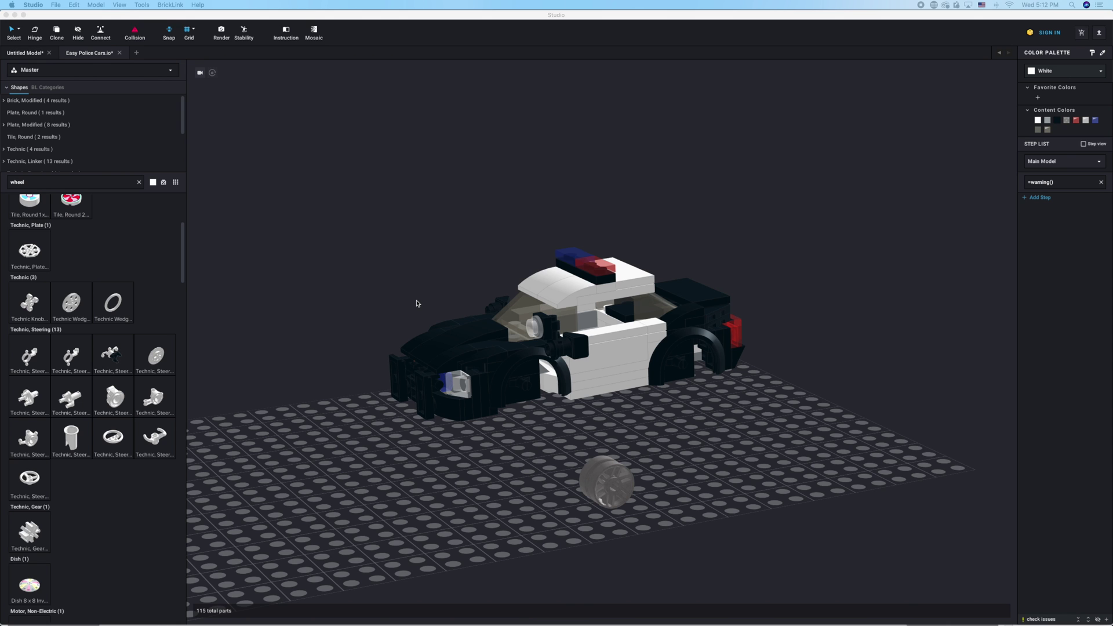
Move the loose flat silver wheel slightly closer to the police car on the baseplate.
{"action": "left_click", "coordinate": [380, 295]}
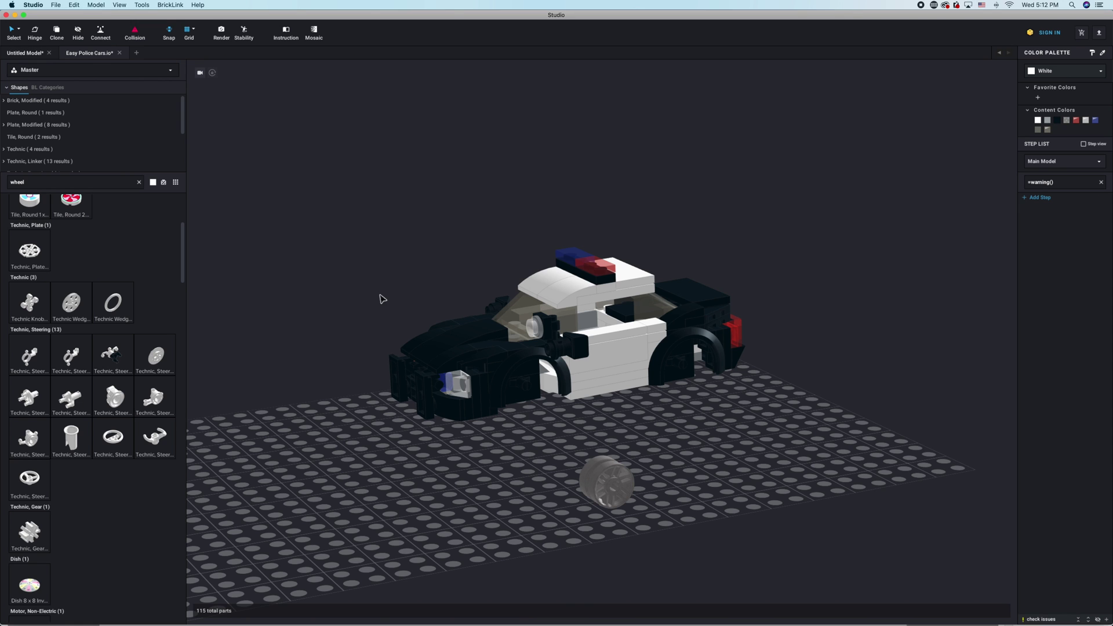
{"action": "scroll", "coordinate": [380, 297], "scroll_direction": "down", "scroll_amount": 1}
{"action": "mouse_move", "coordinate": [380, 298]}
{"action": "right_mouse_down"}
{"action": "mouse_move", "coordinate": [382, 310]}
{"action": "mouse_move", "coordinate": [401, 295]}
{"action": "right_mouse_up"}
{"action": "right_click_drag", "start_coordinate": [358, 393], "coordinate": [419, 395]}
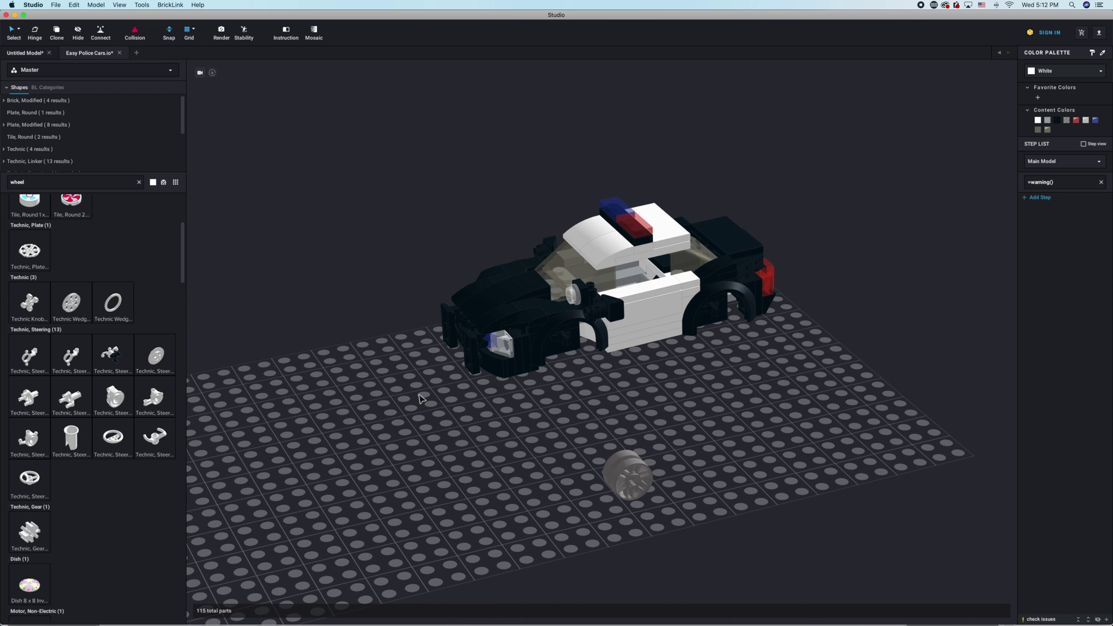
{"action": "middle_click_drag", "start_coordinate": [581, 446], "coordinate": [579, 444]}
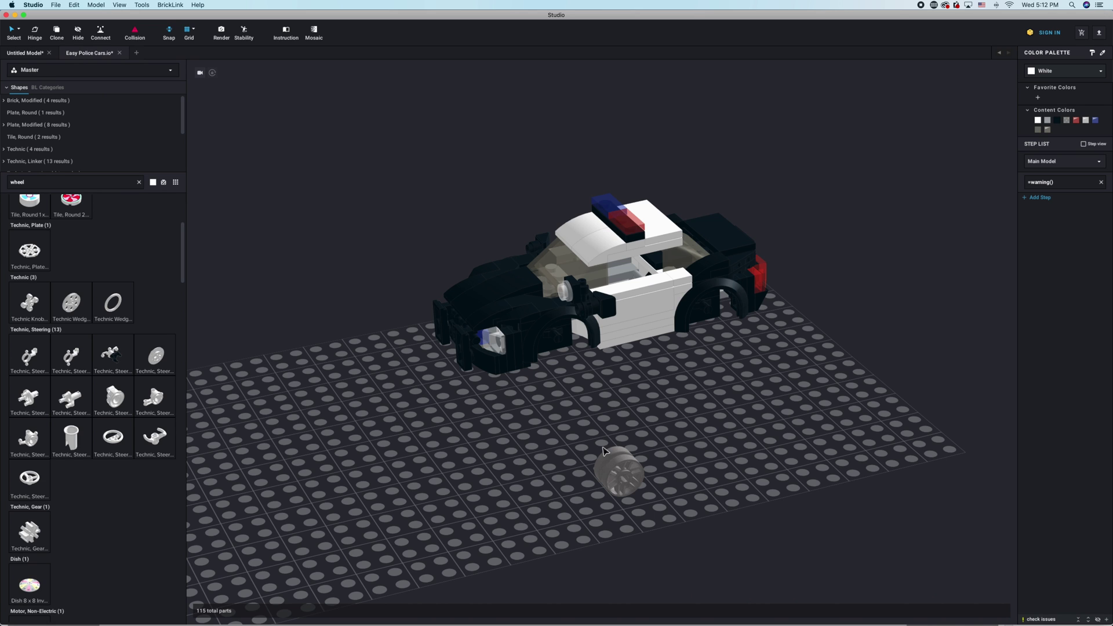
{"action": "left_click_drag", "start_coordinate": [615, 457], "coordinate": [591, 434]}
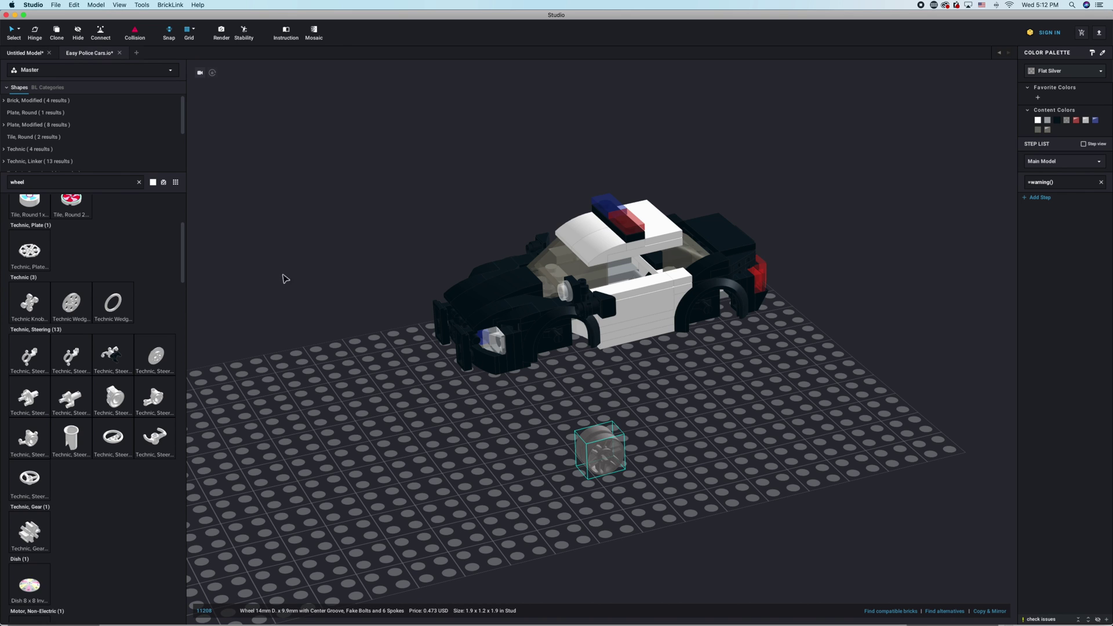
Search the part library for "tire" and try fitting one of the listed tires onto the loose wheel.
{"action": "left_click", "coordinate": [79, 178]}
{"action": "type", "text": "tires"}
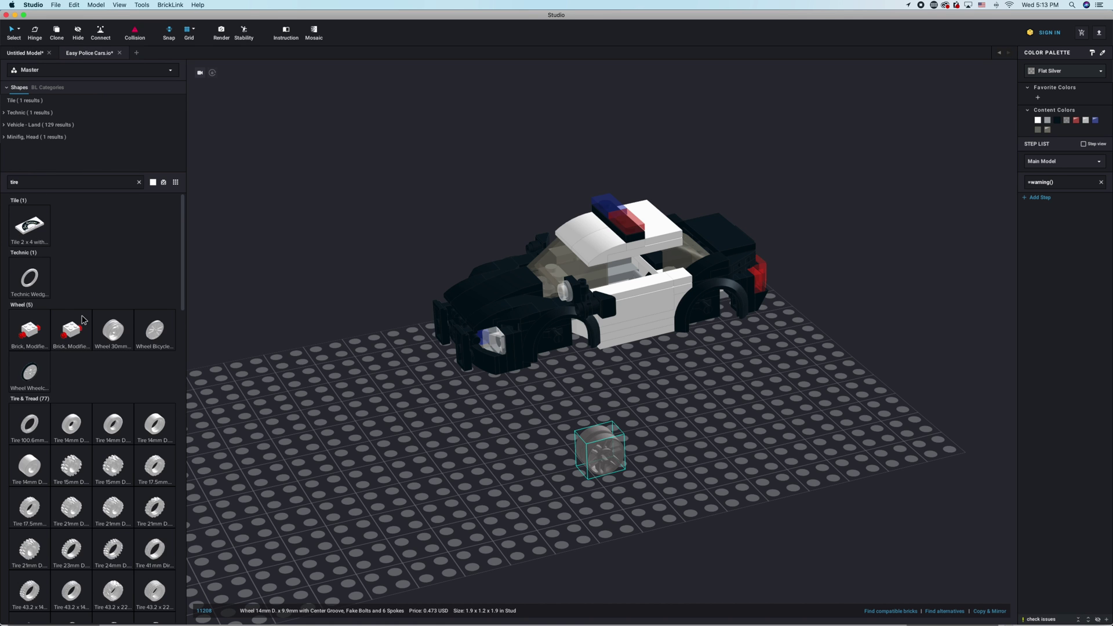
{"action": "scroll", "coordinate": [84, 342], "scroll_direction": "down", "scroll_amount": 8}
{"action": "scroll", "coordinate": [84, 345], "scroll_direction": "down", "scroll_amount": 2}
{"action": "left_click_drag", "start_coordinate": [84, 345], "coordinate": [603, 429]}
{"action": "key", "text": "Delete"}
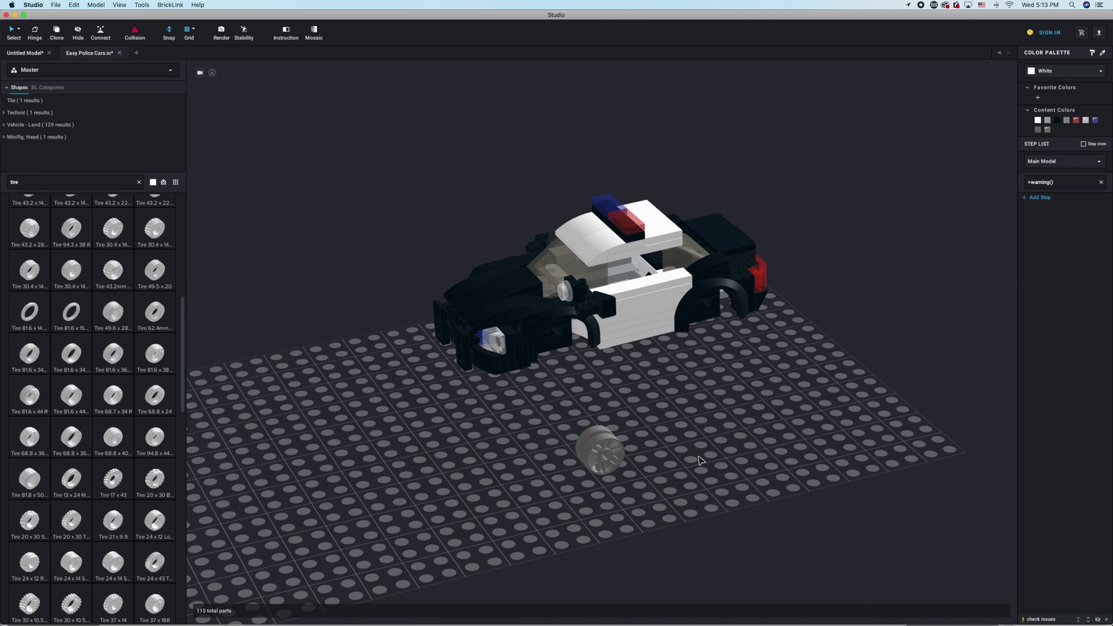
Find parts compatible with the loose wheel and fit a Tire 21 x 9.9 onto it.
{"action": "left_click", "coordinate": [607, 461]}
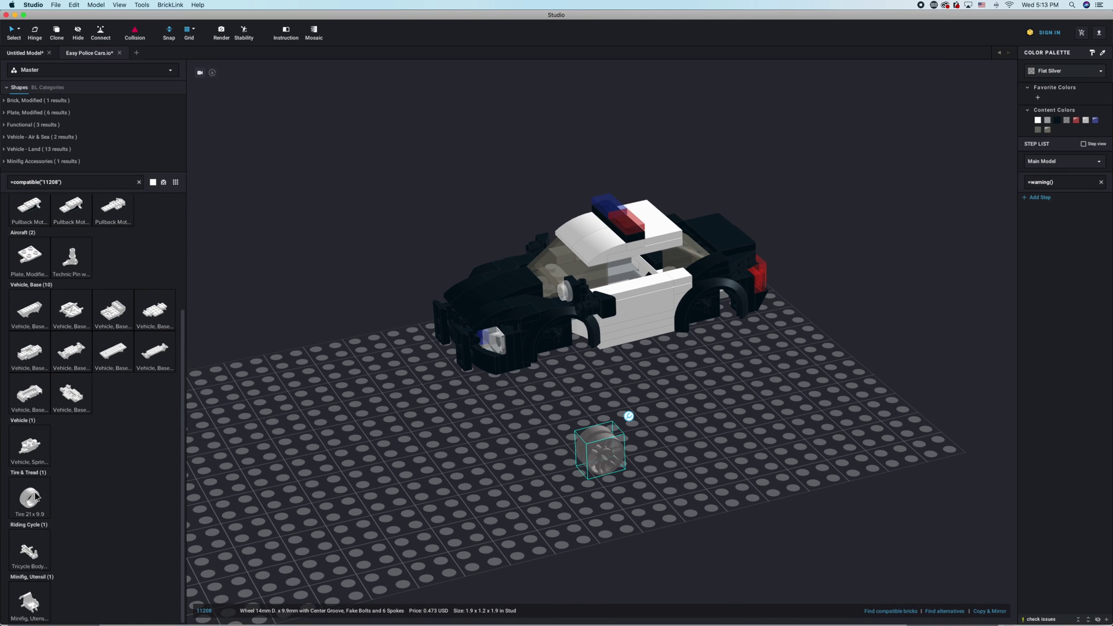
{"action": "left_click_drag", "start_coordinate": [36, 497], "coordinate": [608, 460]}
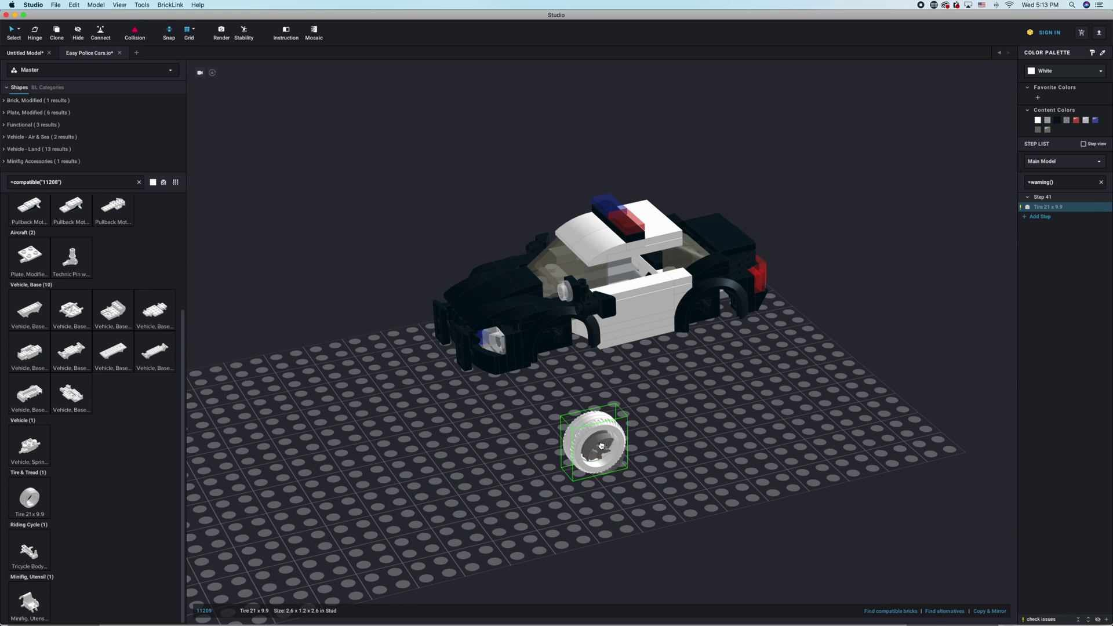
{"action": "left_click", "coordinate": [604, 453]}
{"action": "key", "text": "Delete"}
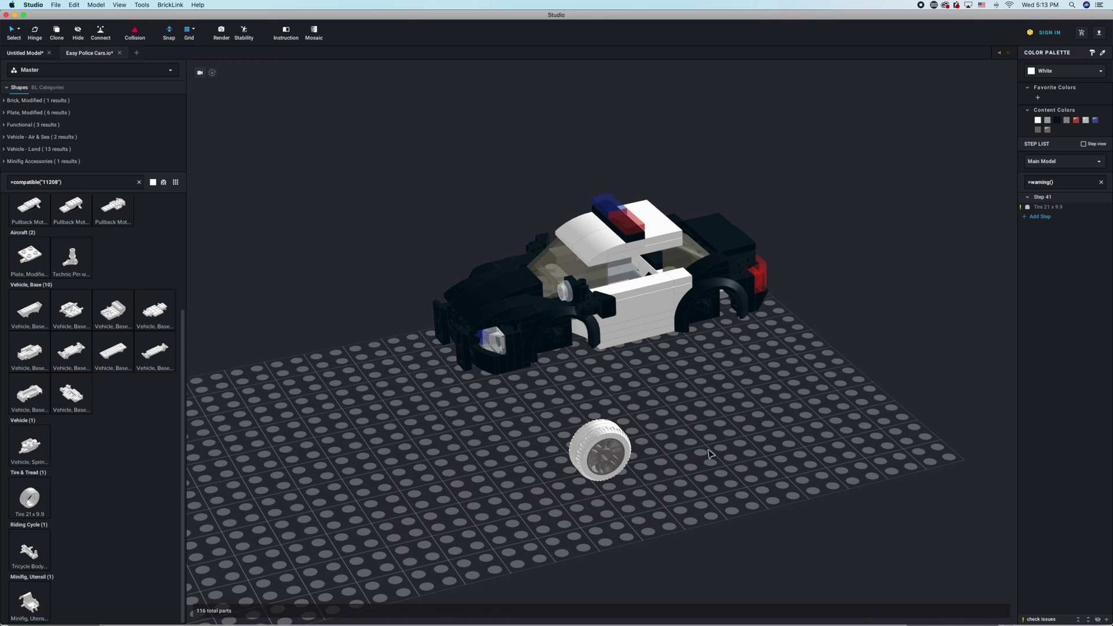
Recolor the tire on the loose wheel black.
{"action": "left_click", "coordinate": [614, 438]}
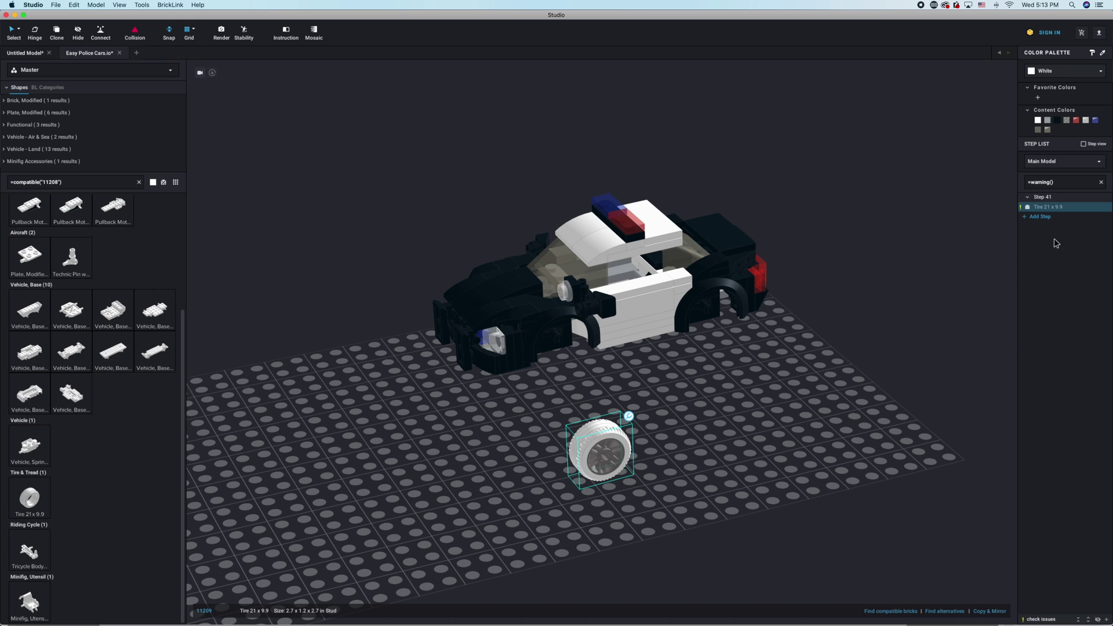
{"action": "left_click", "coordinate": [1058, 119]}
{"action": "left_click", "coordinate": [654, 398]}
Move the wheel with its tire into the police car's front wheel arch and clone both into the rear arch.
{"action": "left_click_drag", "start_coordinate": [679, 405], "coordinate": [572, 346]}
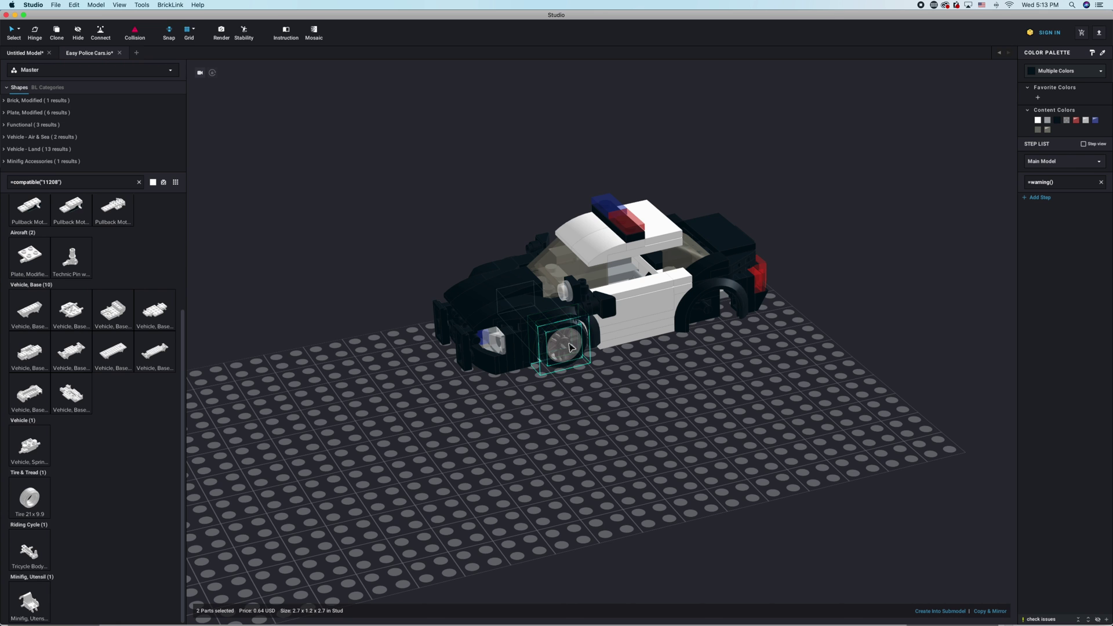
{"action": "key", "text": "c"}
{"action": "left_click", "coordinate": [715, 317]}
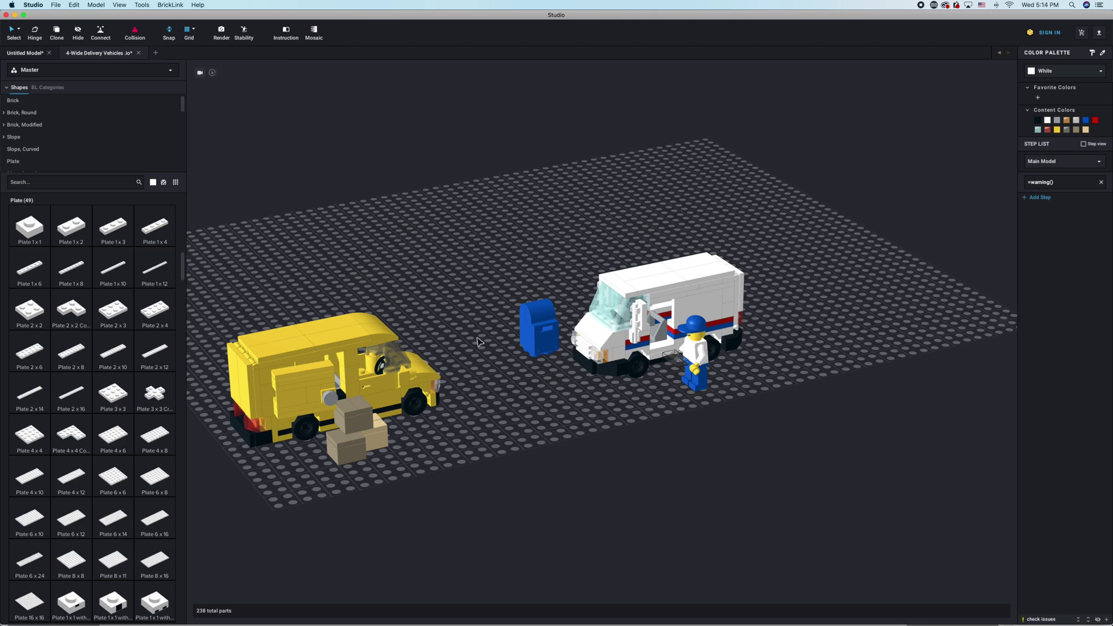
Select all parts of the blue mailbox between the two delivery vans and move it closer to the yellow van.
{"action": "right_click_drag", "start_coordinate": [475, 341], "coordinate": [507, 345]}
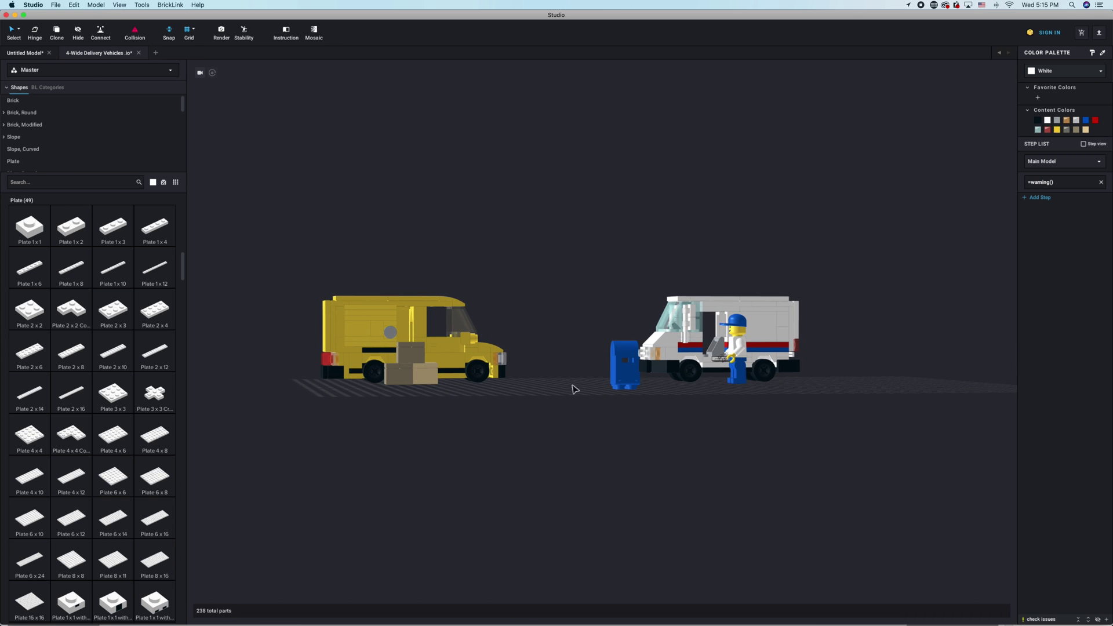
{"action": "right_click_drag", "start_coordinate": [554, 386], "coordinate": [678, 418]}
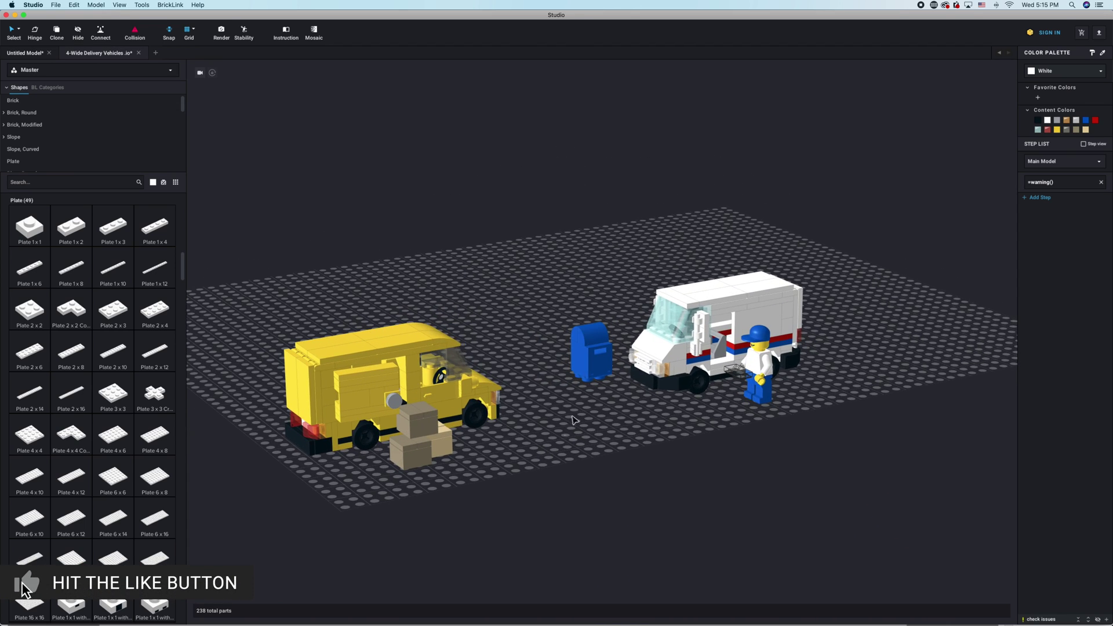
{"action": "right_click_drag", "start_coordinate": [569, 446], "coordinate": [577, 409]}
{"action": "left_click_drag", "start_coordinate": [545, 286], "coordinate": [561, 354]}
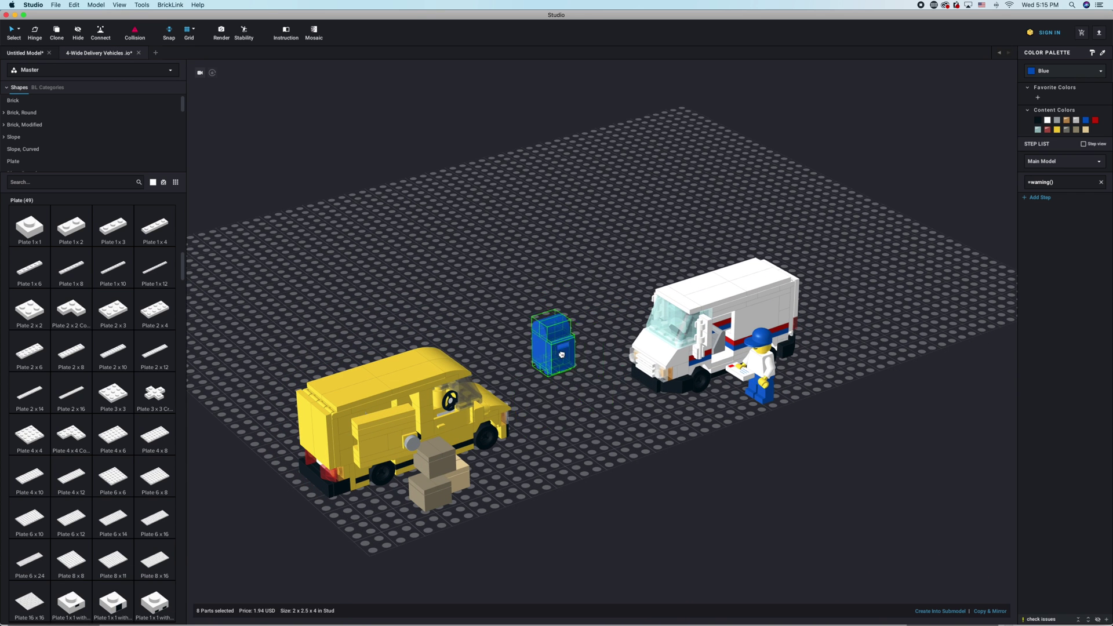
{"action": "left_click", "coordinate": [592, 417]}
Select the white delivery van's front tire and examine the vans from different distances and angles.
{"action": "scroll", "coordinate": [592, 417], "scroll_direction": "down", "scroll_amount": 3}
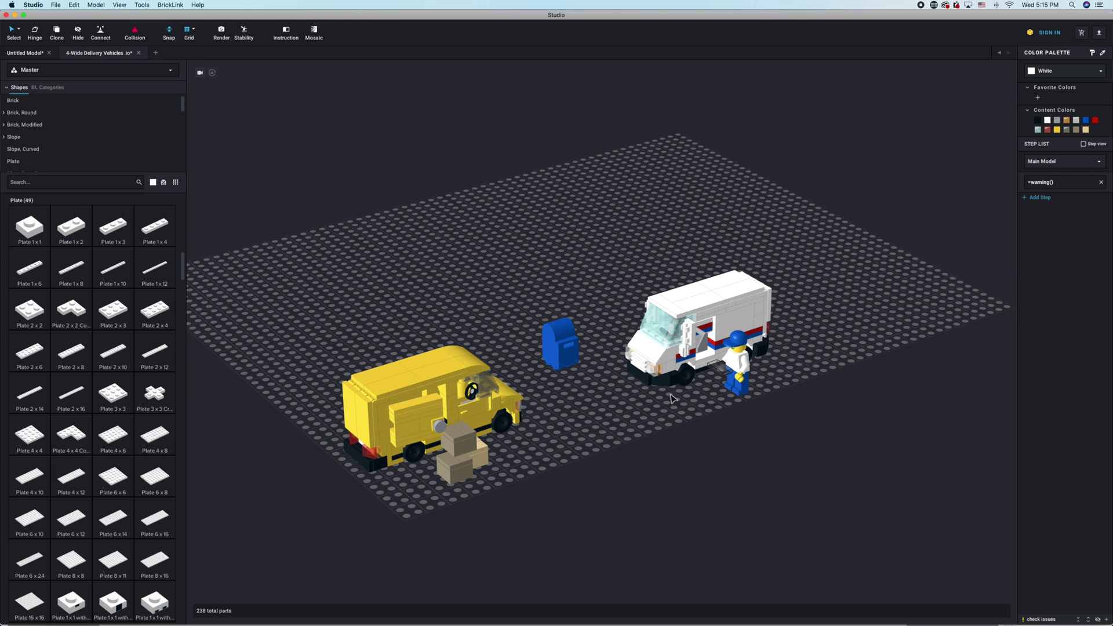
{"action": "left_click", "coordinate": [684, 390]}
{"action": "scroll", "coordinate": [752, 416], "scroll_direction": "up", "scroll_amount": 3}
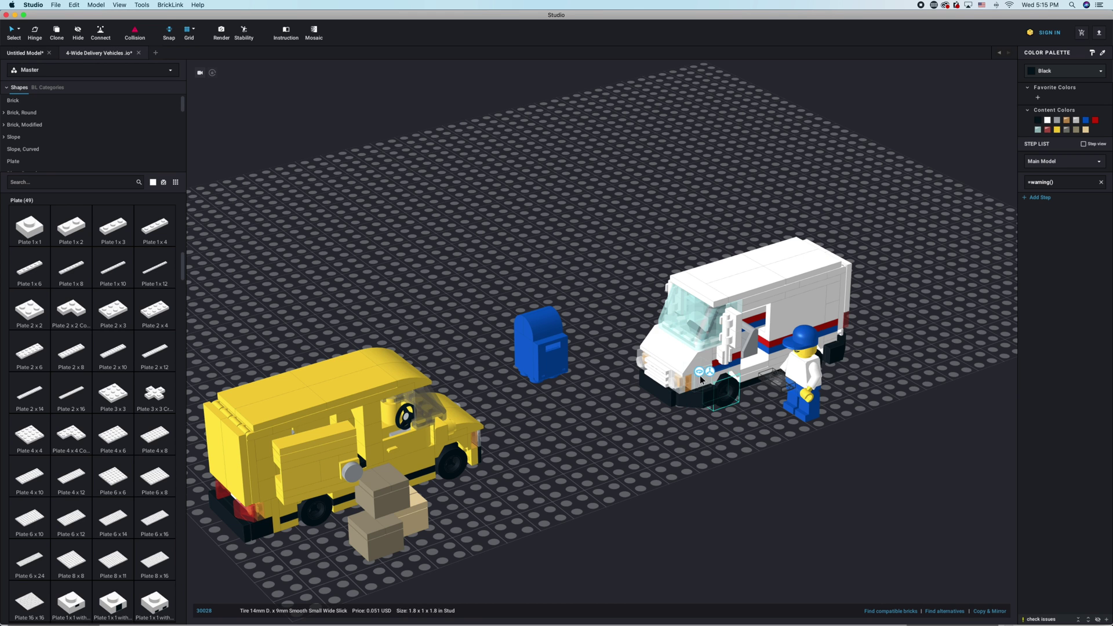
{"action": "scroll", "coordinate": [576, 431], "scroll_direction": "down", "scroll_amount": 2}
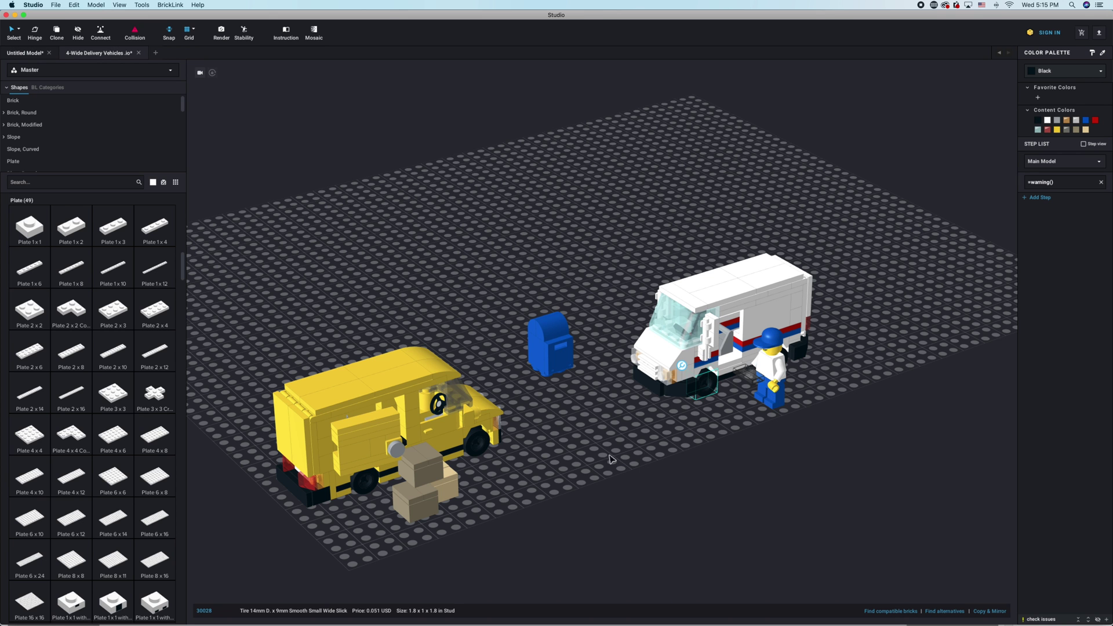
{"action": "right_click_drag", "start_coordinate": [568, 476], "coordinate": [569, 482]}
{"action": "left_click", "coordinate": [642, 420]}
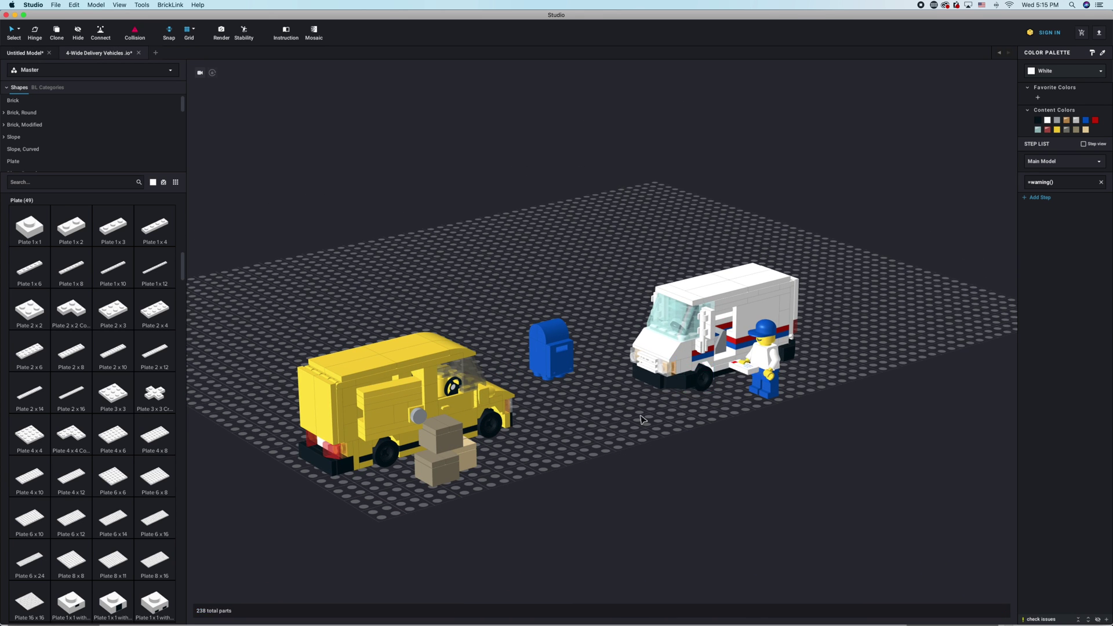
Select every part of the delivery scene, including both vans, the mailbox, the boxes and the minifigure.
{"action": "scroll", "coordinate": [641, 419], "scroll_direction": "down", "scroll_amount": 2}
{"action": "left_click_drag", "start_coordinate": [895, 208], "coordinate": [310, 516]}
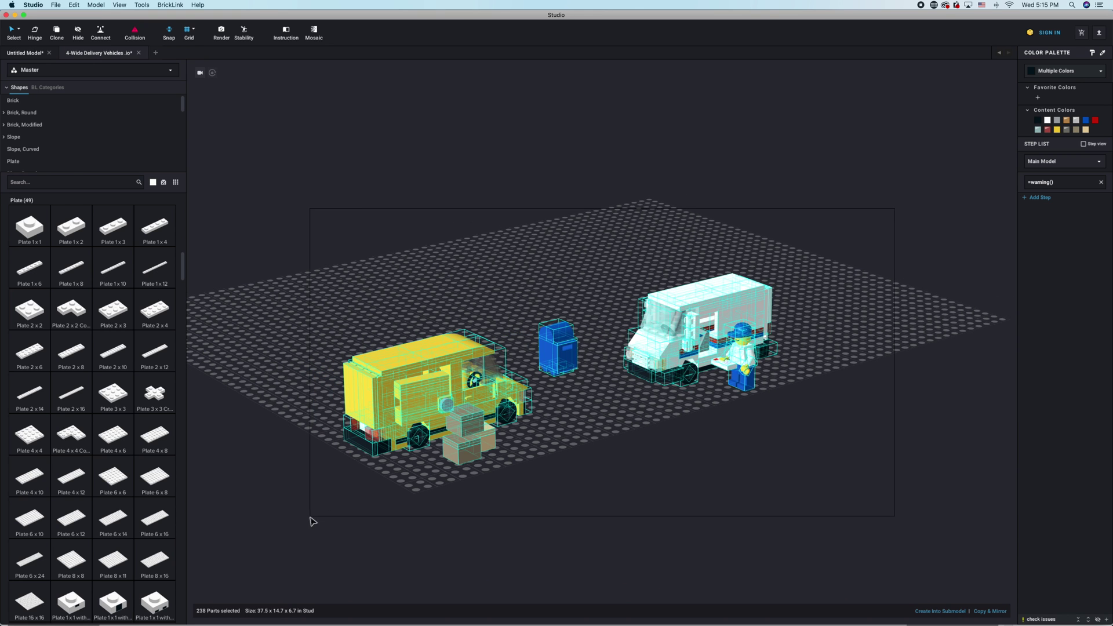
{"action": "left_click_drag", "start_coordinate": [393, 441], "coordinate": [375, 409]}
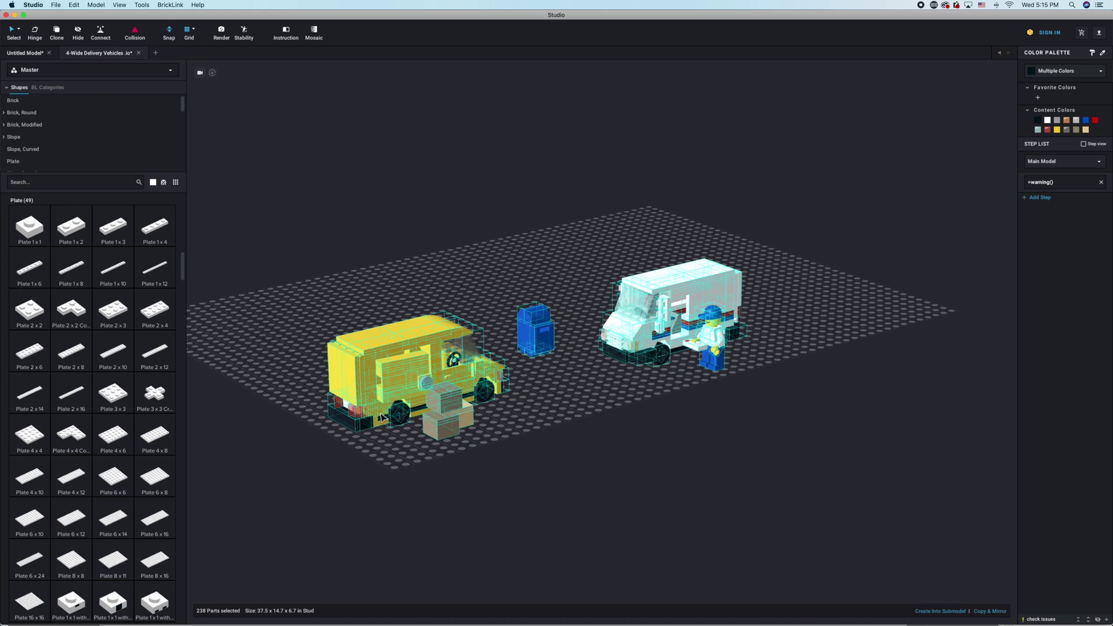